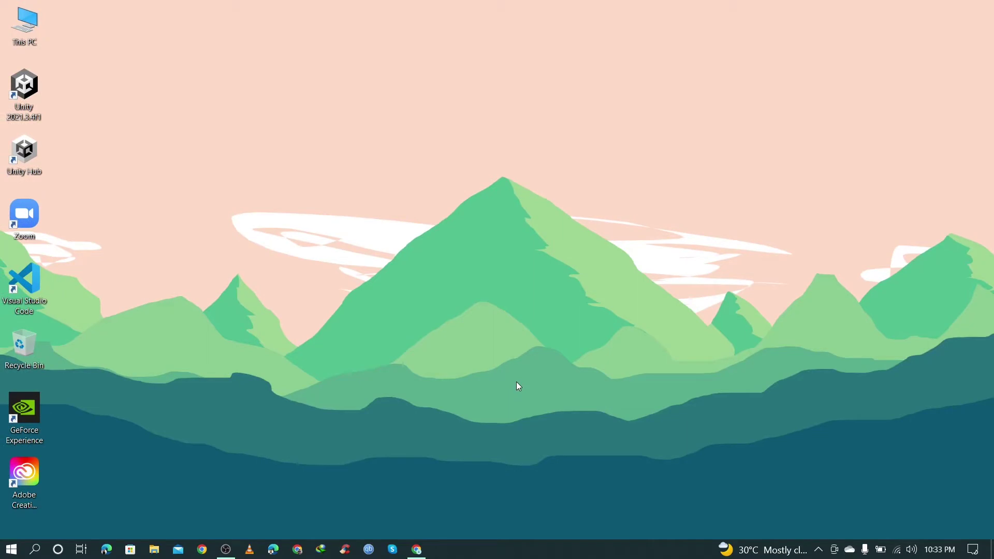
Step: Back in Chrome, open bluestacks.com from the first Google result for bluestacks
click(418, 549)
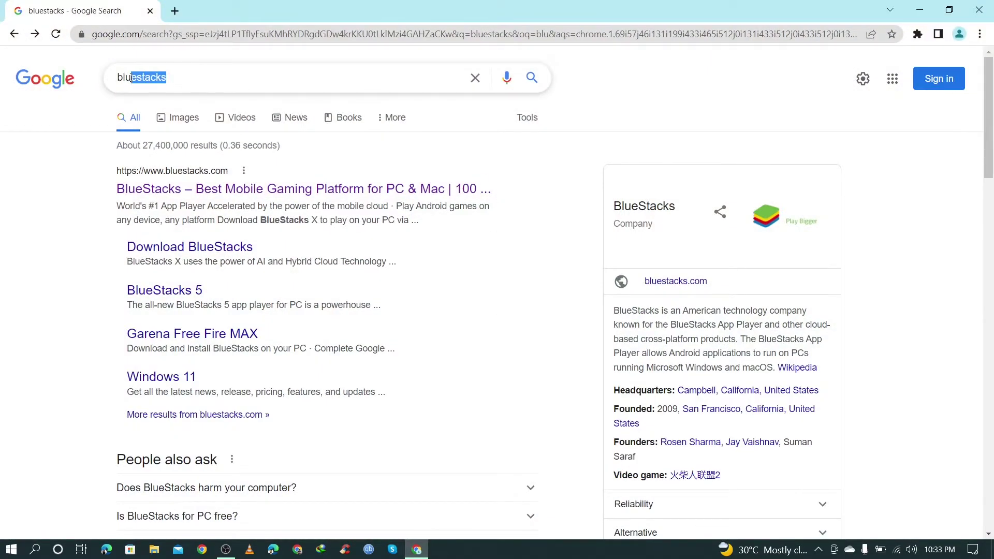
click(77, 135)
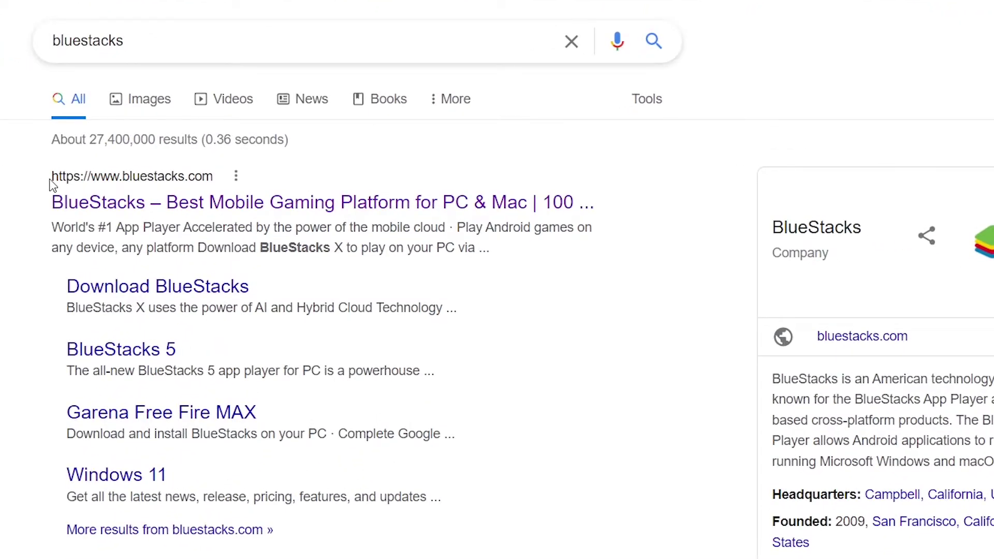
drag(52, 184, 184, 179)
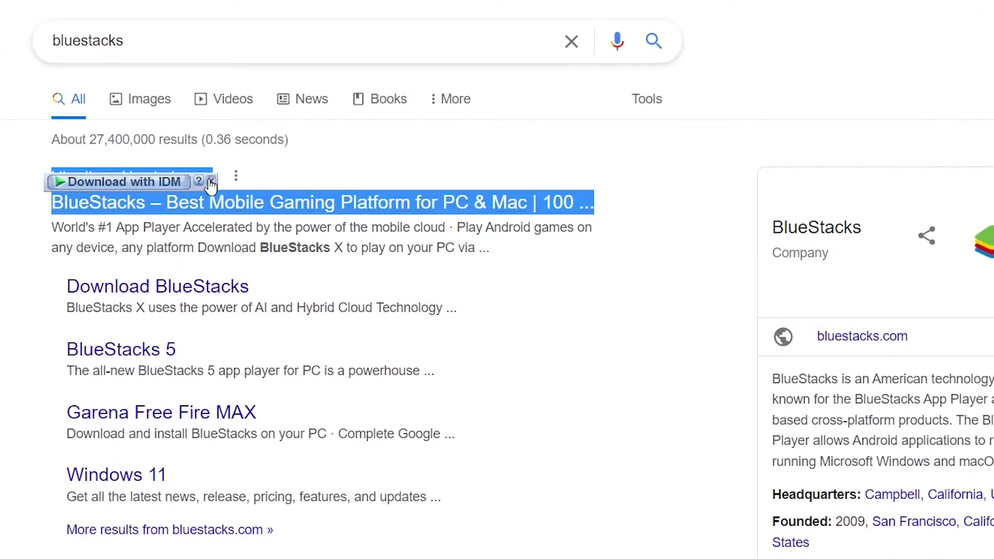
click(292, 178)
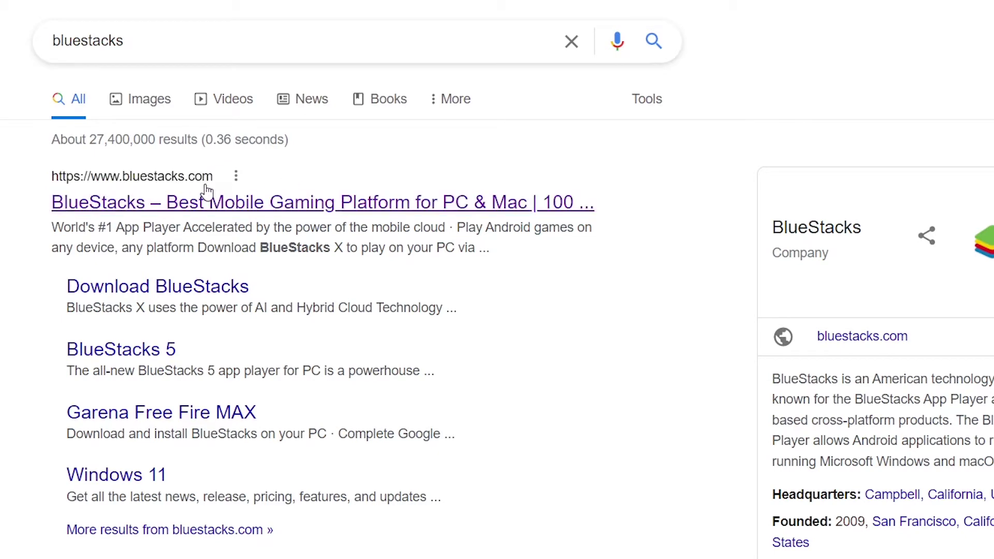
click(231, 205)
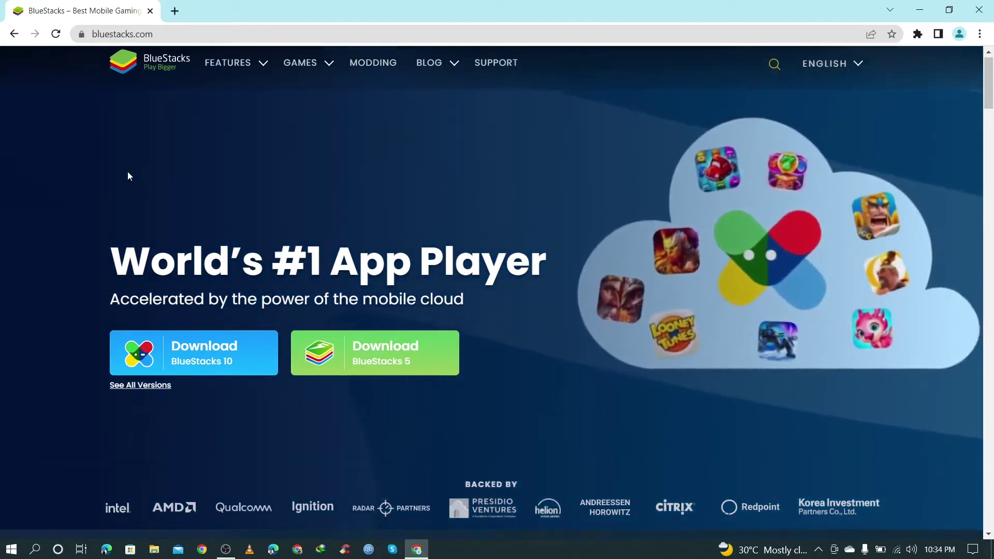
Step: Choose Download BlueStacks 10 on the BlueStacks homepage
scroll(128, 176, down, 3)
scroll(129, 176, down, 10)
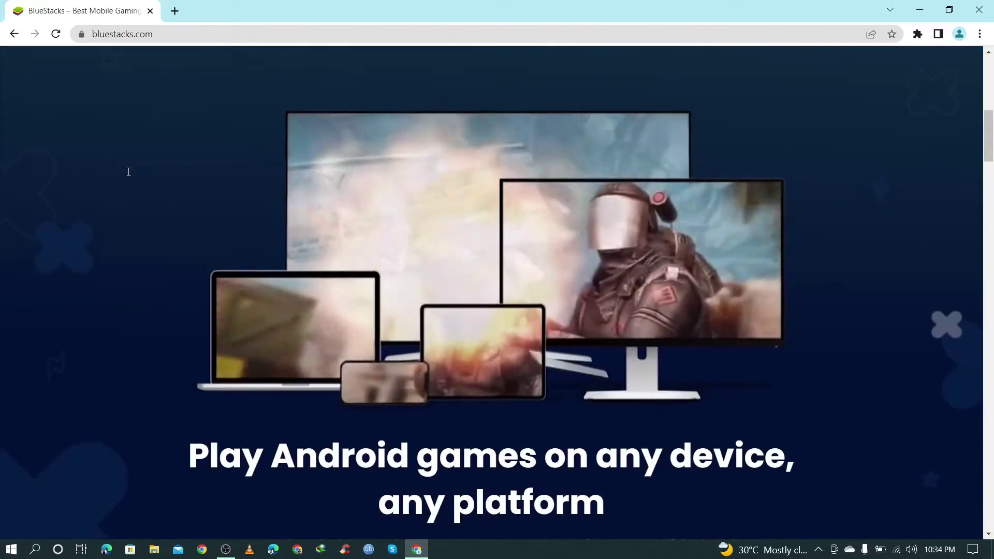
scroll(128, 176, down, 1)
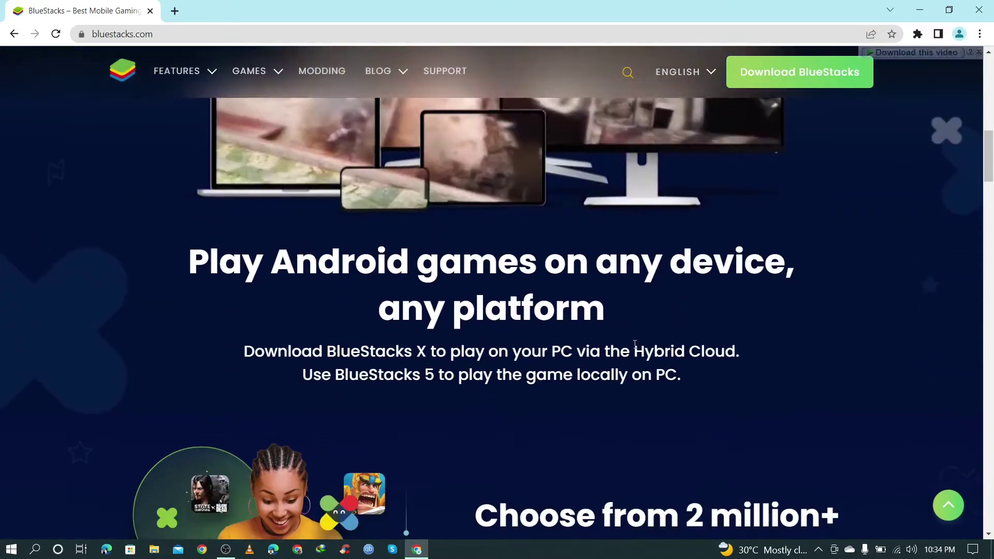
scroll(230, 287, up, 4)
scroll(230, 287, up, 7)
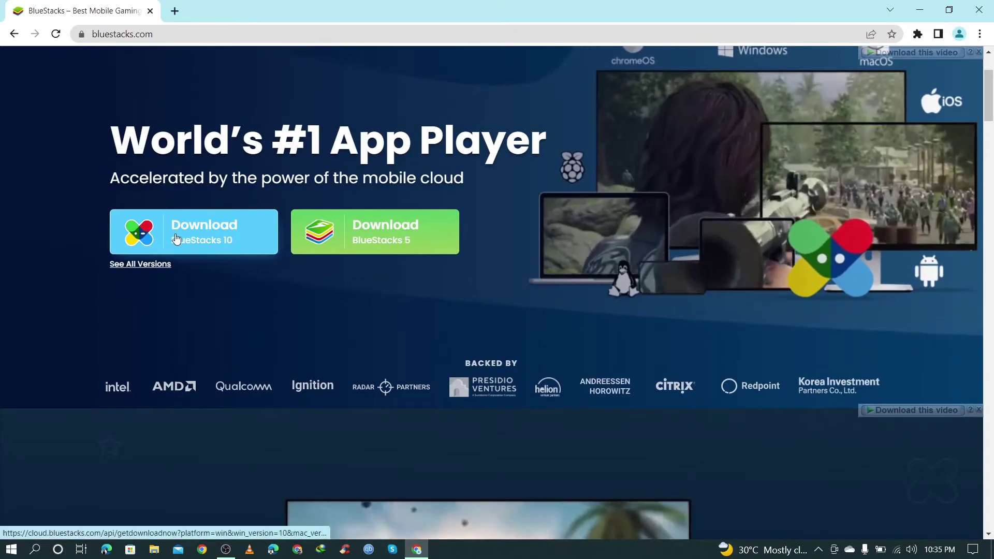
click(176, 238)
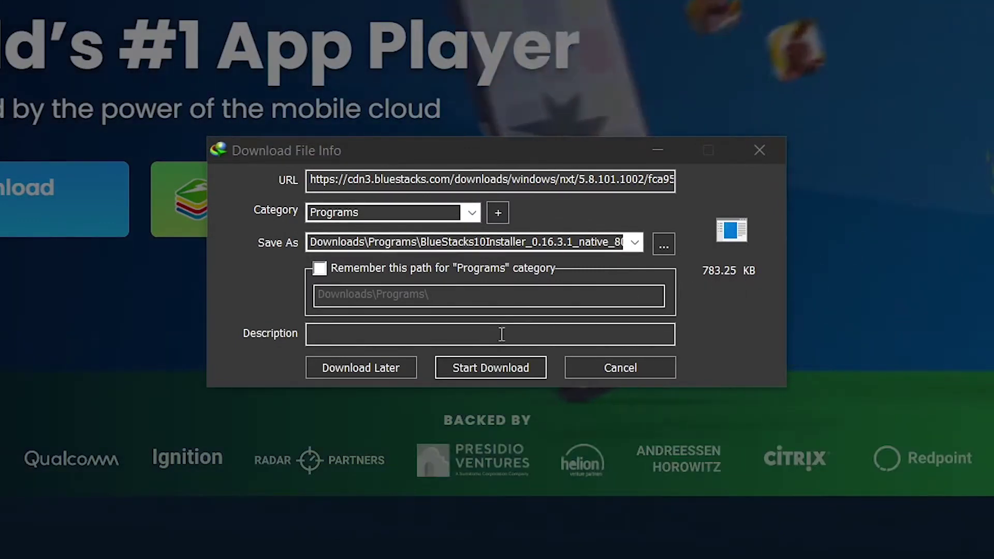
Step: Start the 783.25 KB installer download in IDM and open its Downloads\Programs folder
click(512, 369)
click(511, 366)
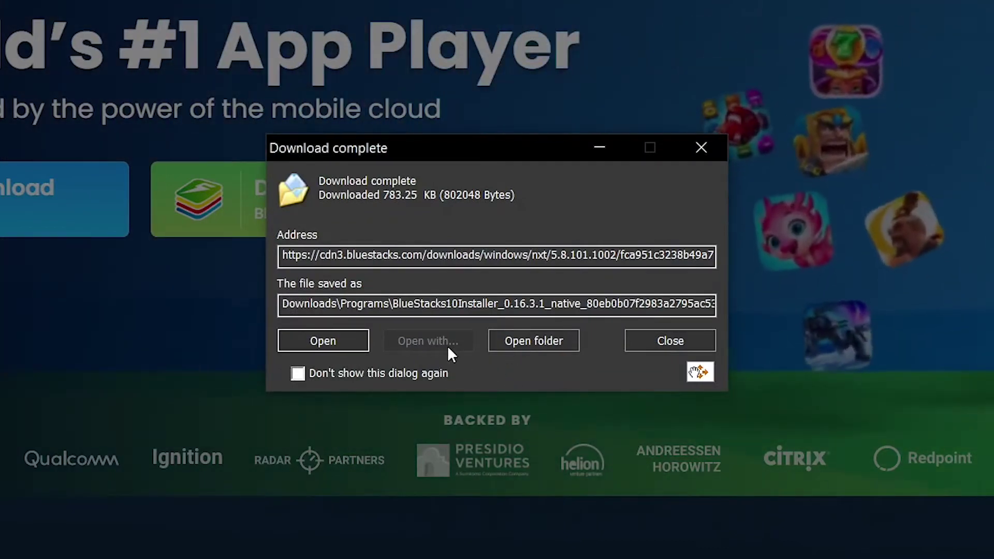
click(548, 349)
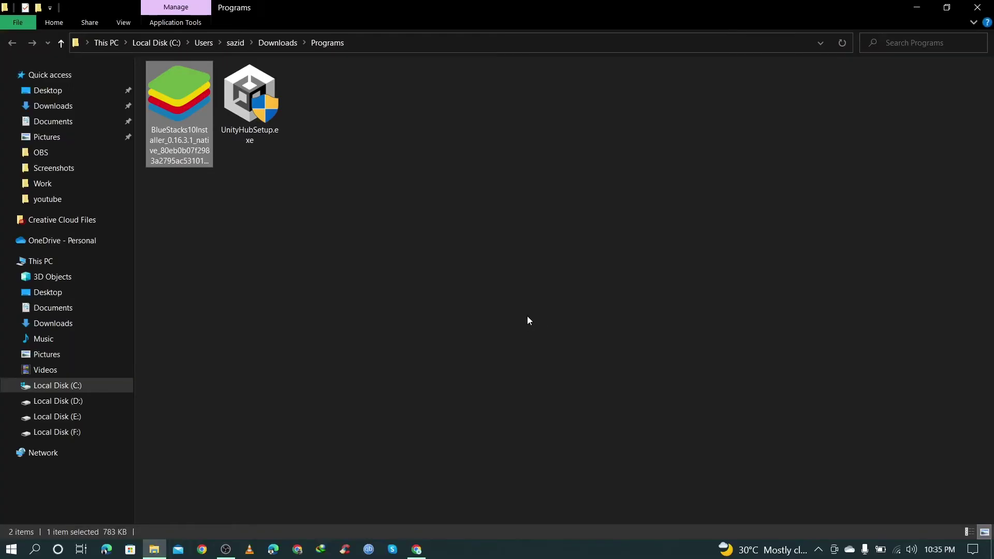
Step: Restore the Programs folder window, move it right, then minimize it to reveal the installer
click(947, 8)
click(935, 11)
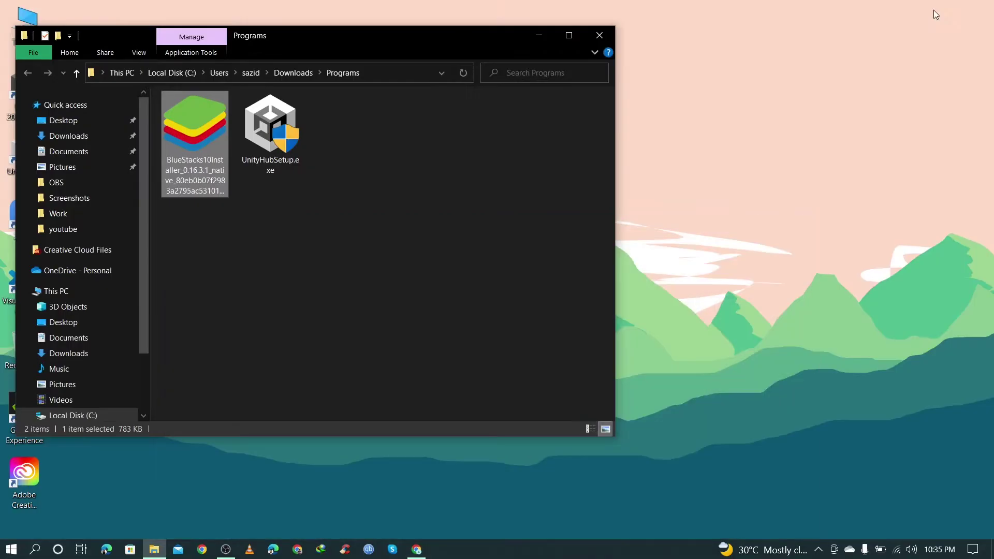
drag(449, 33, 791, 52)
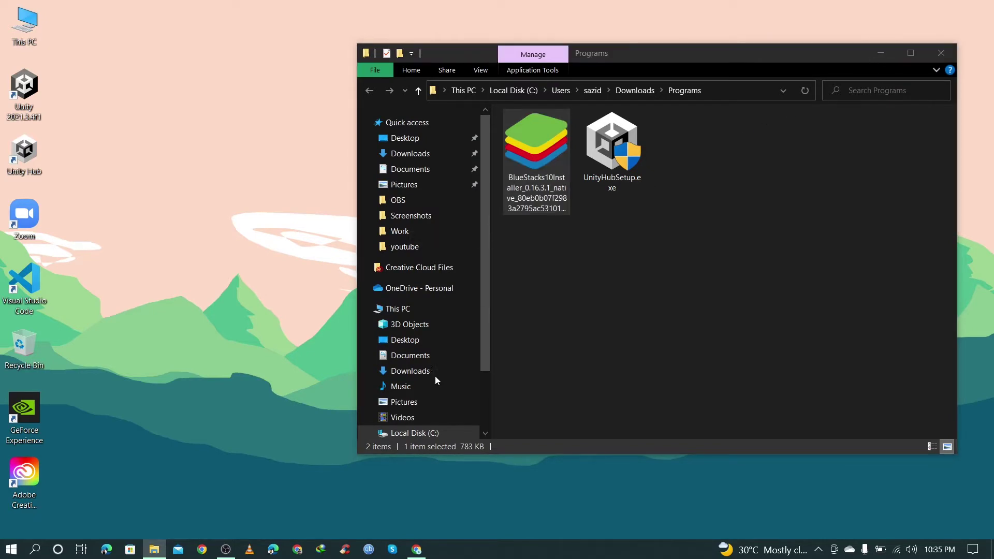
click(881, 53)
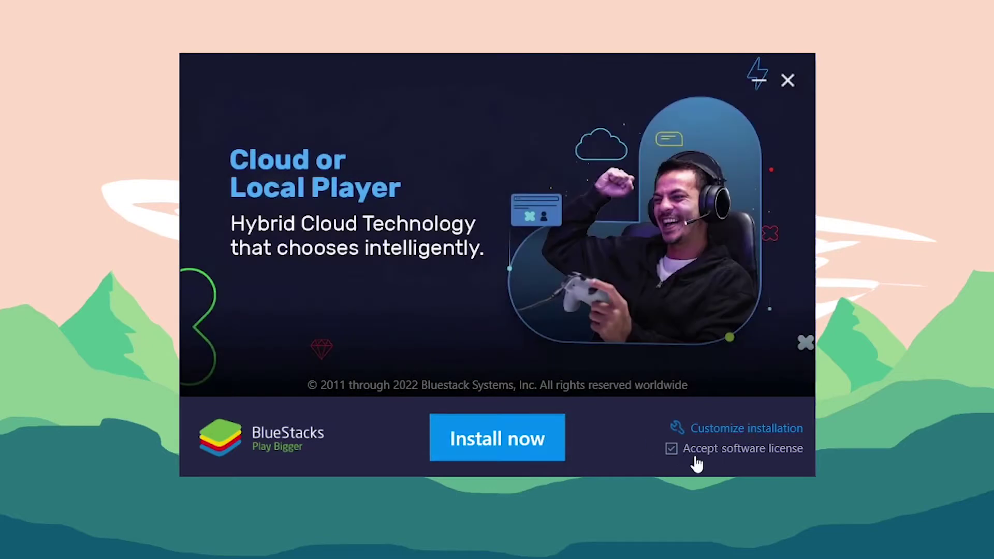
Step: Start the BlueStacks X installation with Accept software license left checked
click(494, 437)
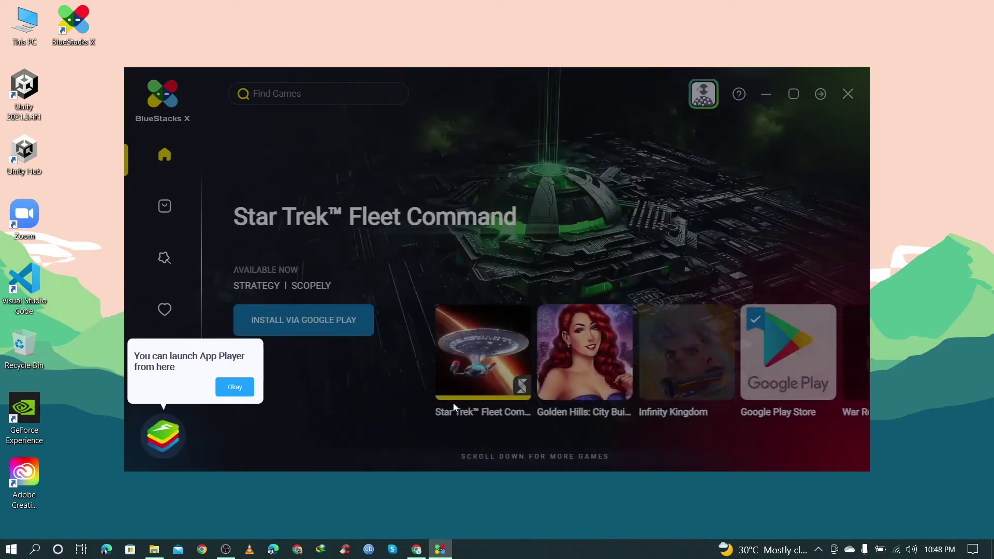
Step: Dismiss the App Player, game search and Creator Studio tips
click(235, 386)
click(383, 176)
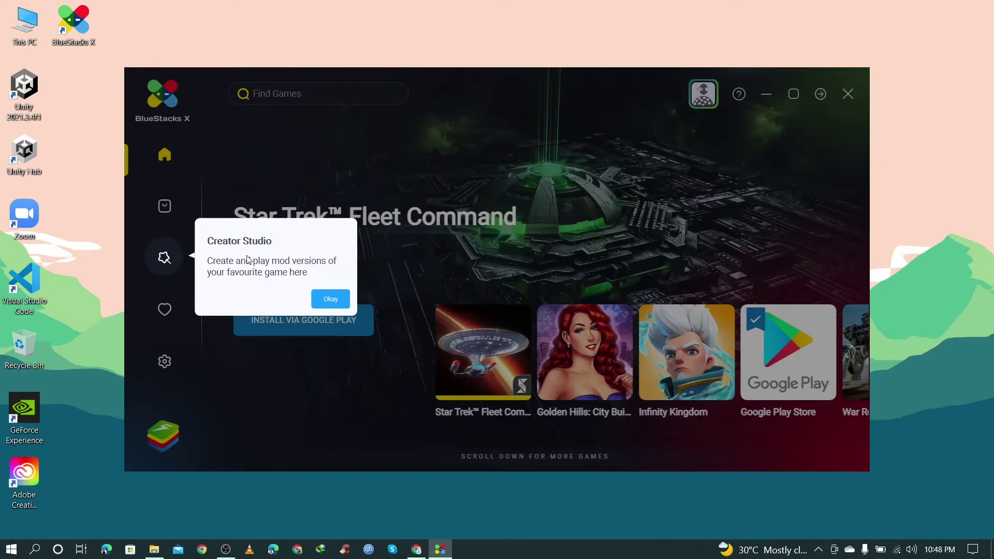
click(331, 299)
Step: Browse the featured games to Kingdom Guard and back to Star Trek, then go to Game Center
click(856, 351)
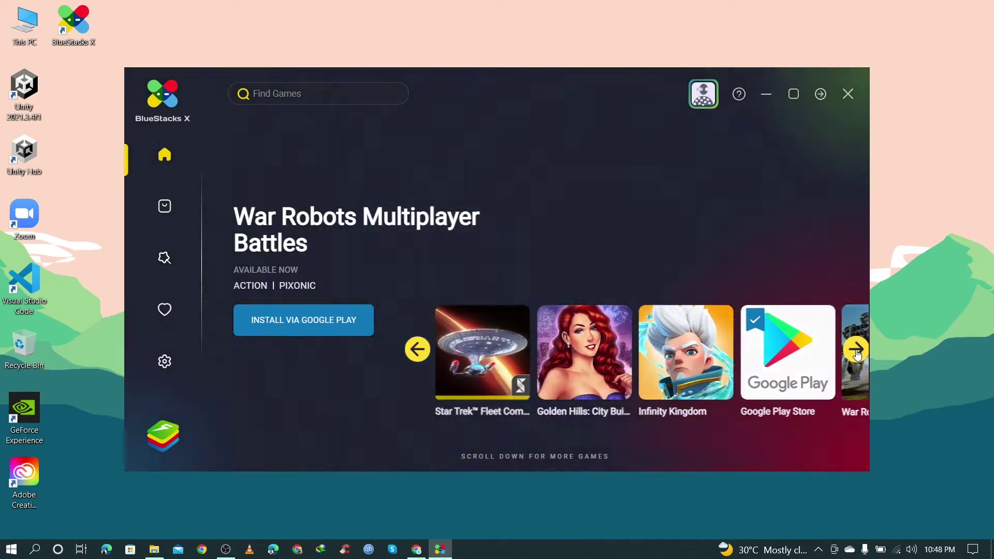
click(857, 352)
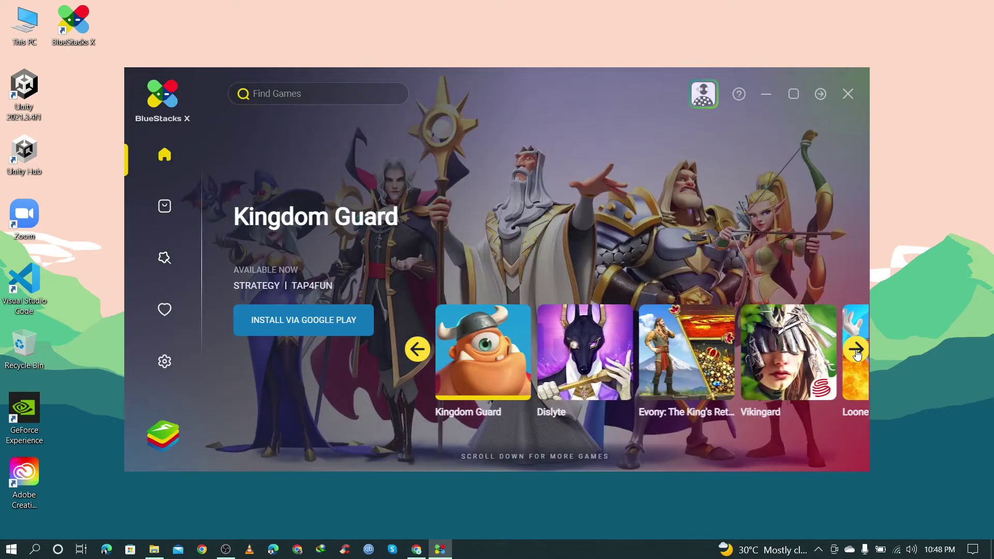
click(414, 352)
click(414, 351)
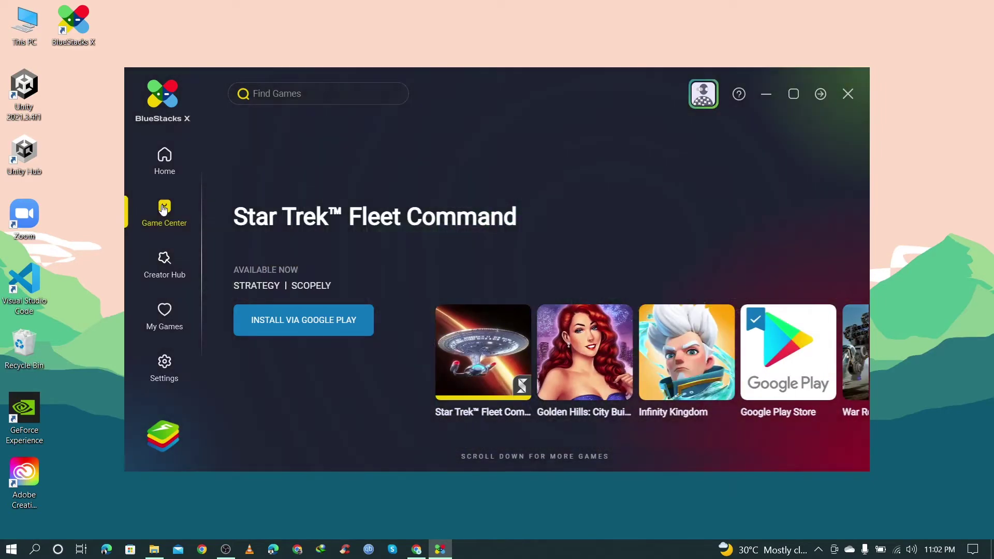
click(164, 208)
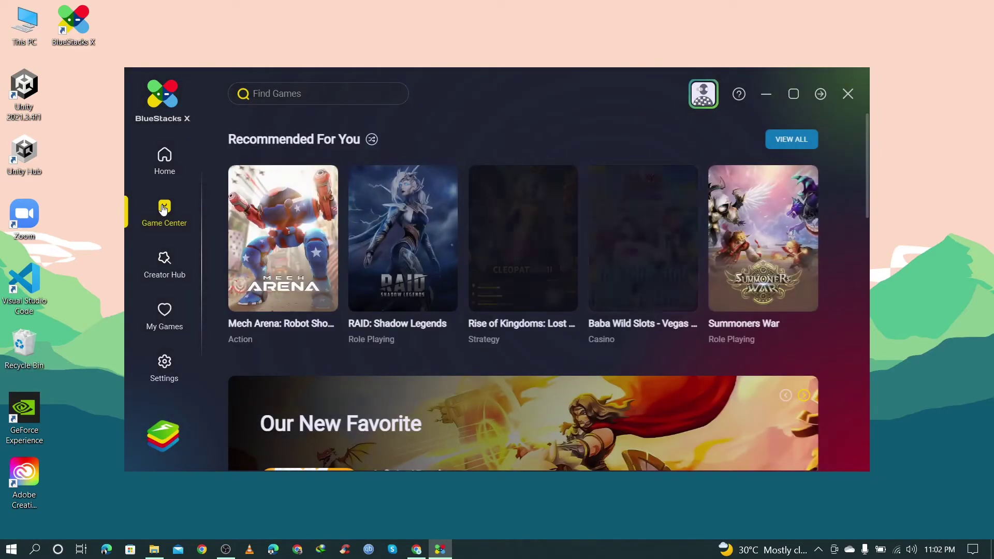
Step: Browse the Game Center library and open the Unbelieve Dungeon page from Must-Play Games
scroll(403, 229, down, 10)
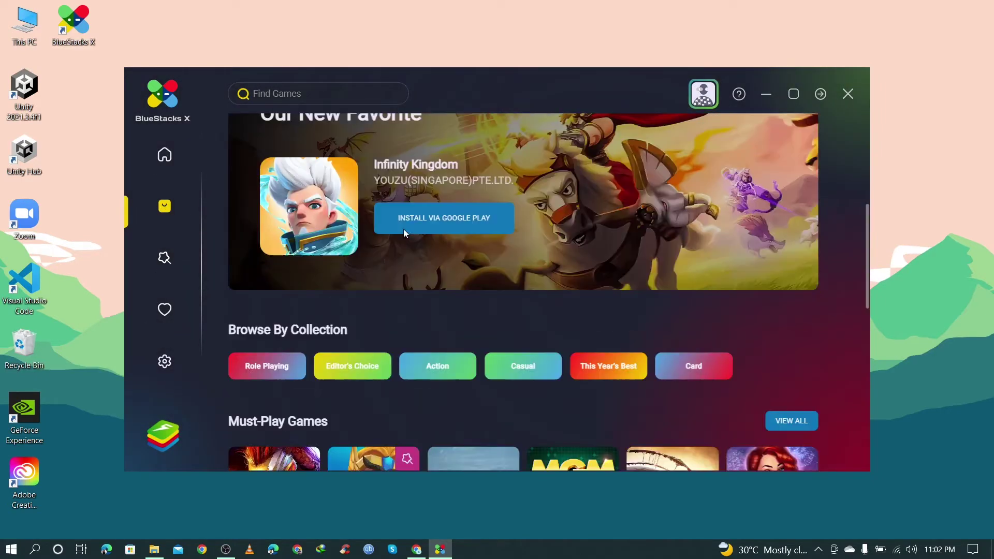
scroll(404, 233, down, 3)
scroll(657, 223, up, 1)
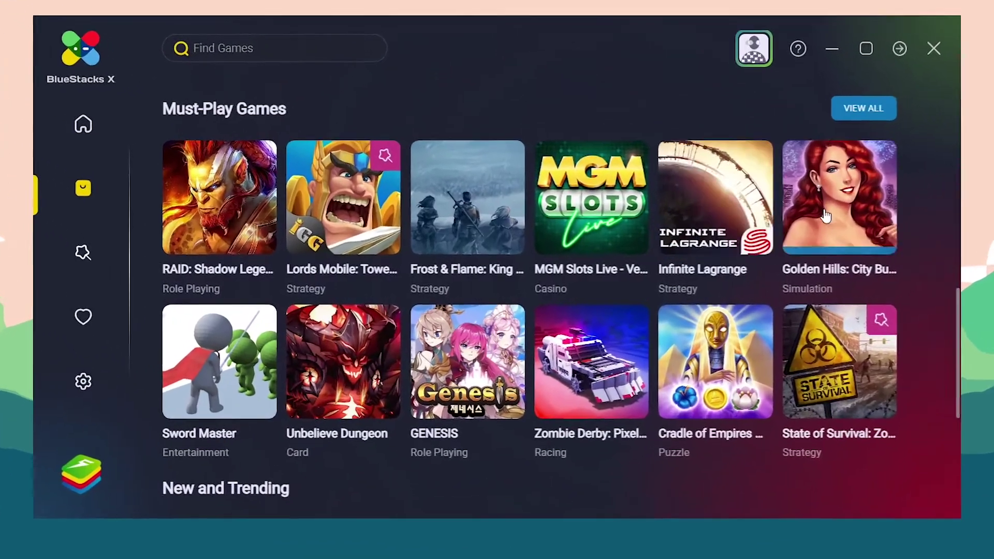
mouse_move(826, 216)
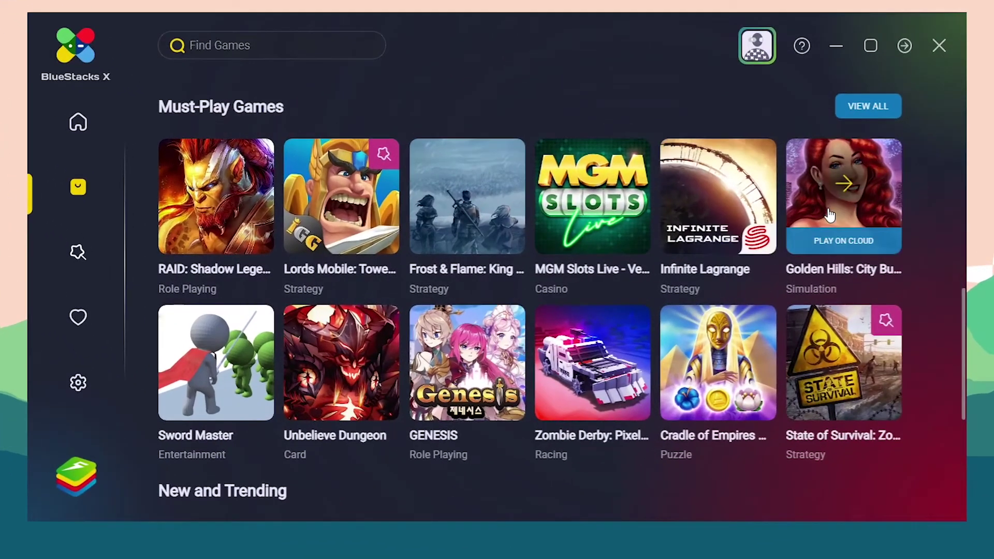
mouse_move(202, 371)
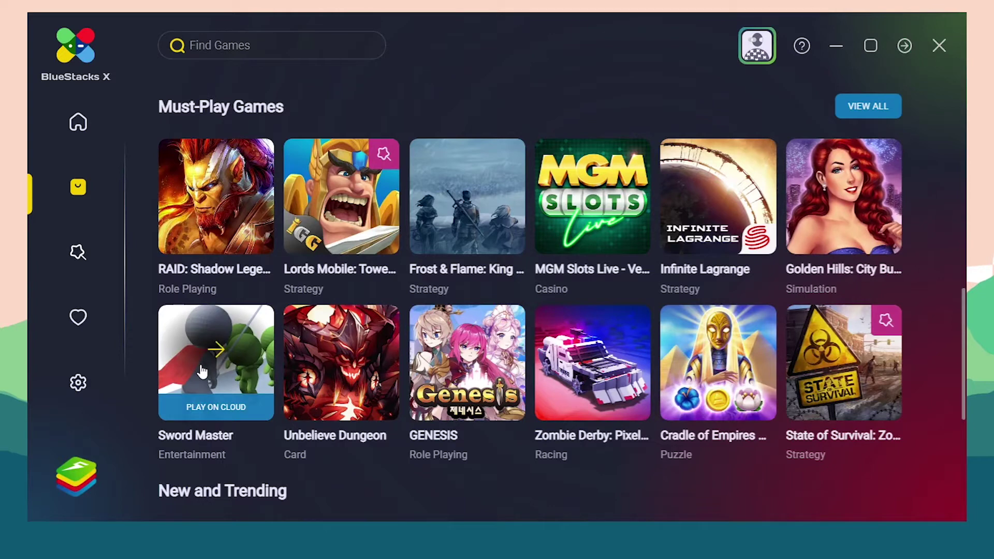
mouse_move(349, 365)
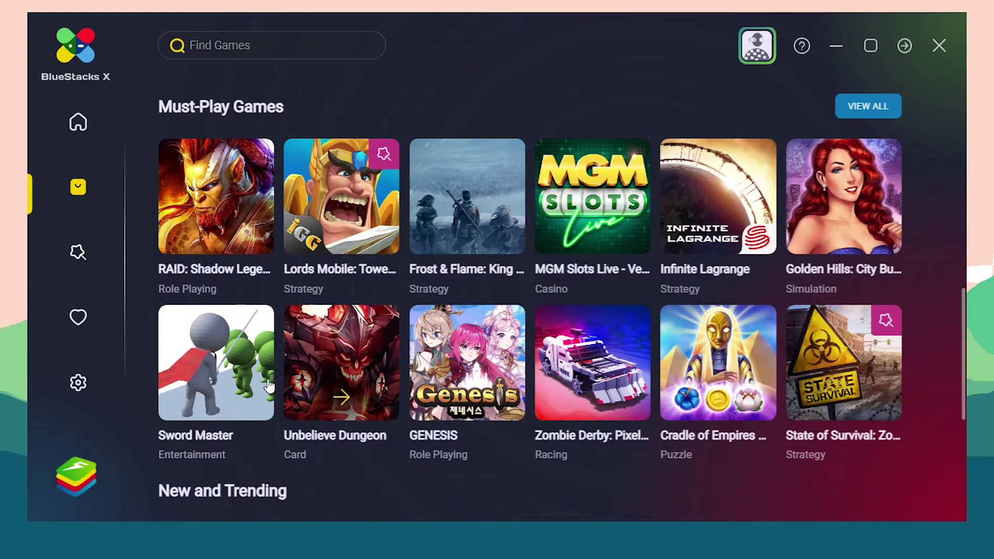
scroll(381, 370, down, 2)
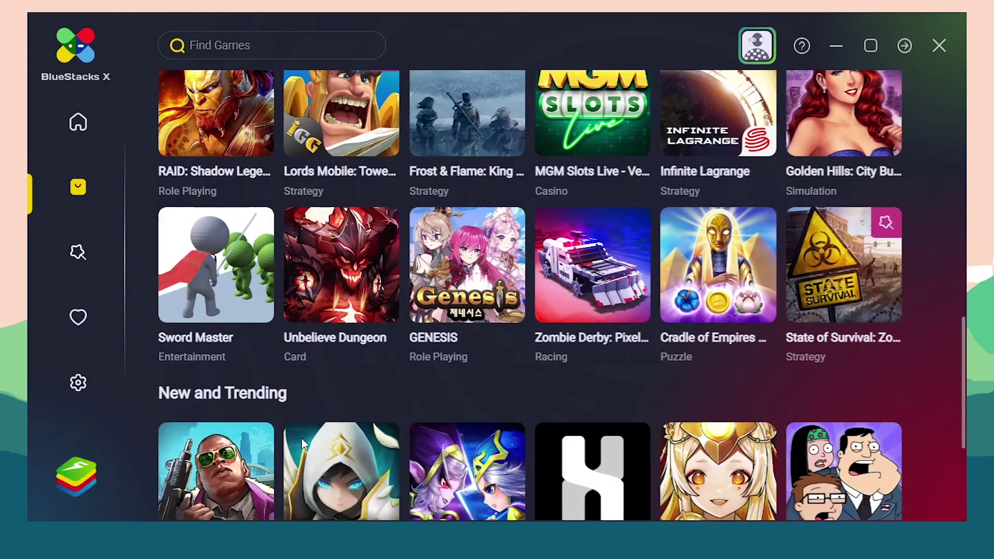
scroll(301, 438, down, 2)
mouse_move(180, 383)
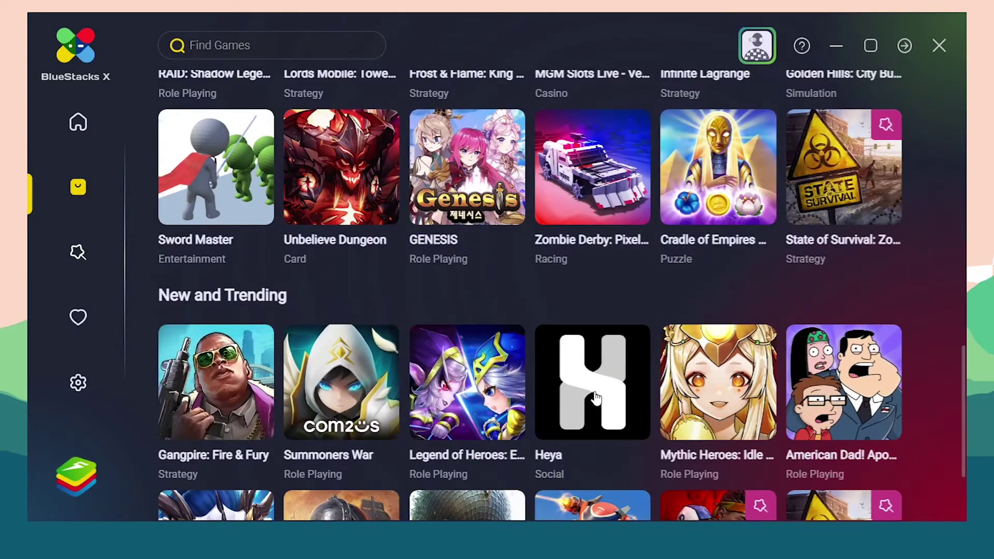
mouse_move(623, 396)
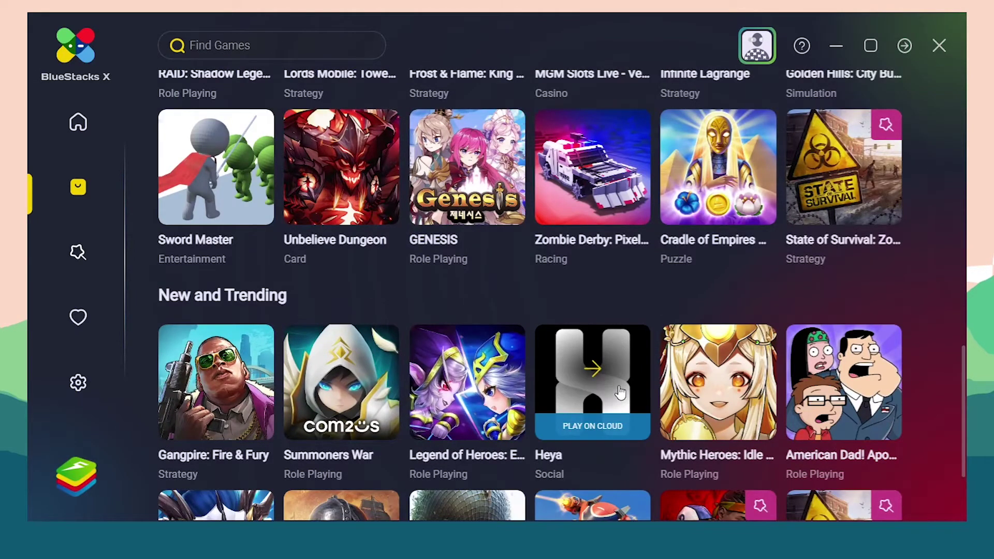
mouse_move(458, 382)
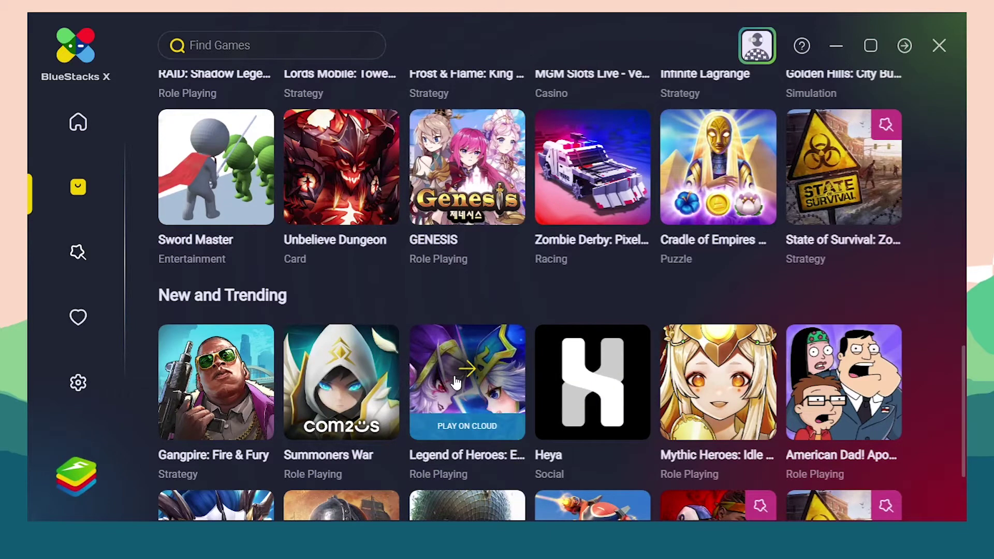
scroll(456, 382, up, 3)
mouse_move(312, 341)
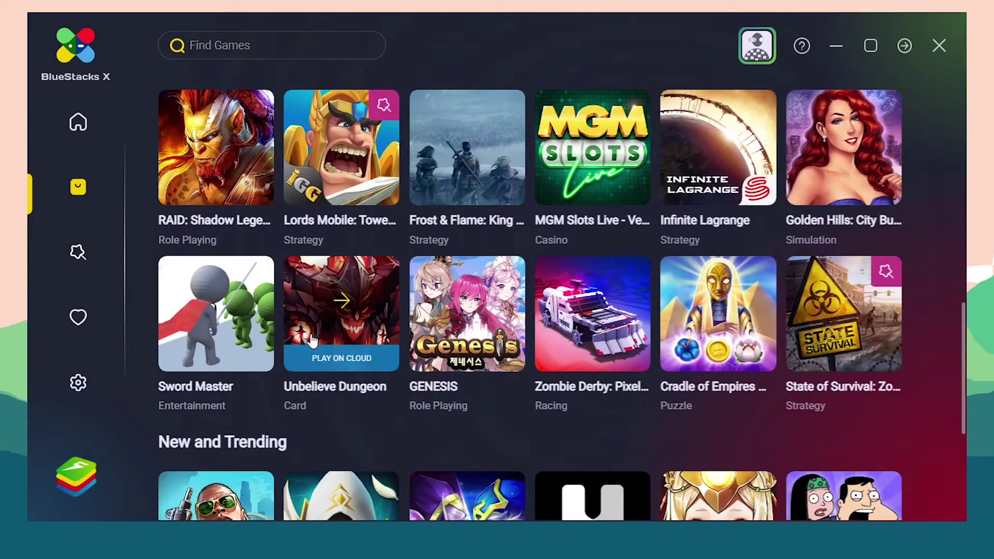
click(357, 323)
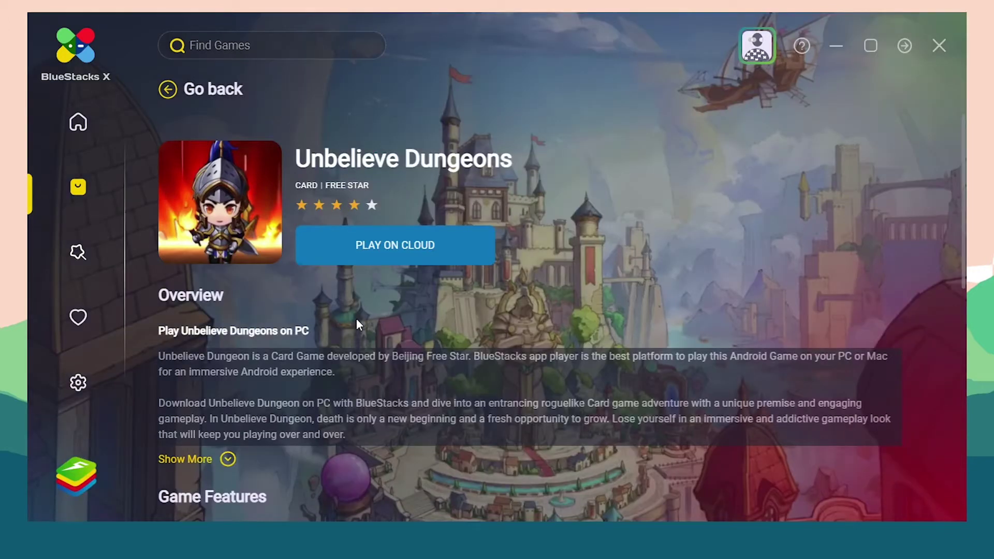
Step: Choose PLAY ON CLOUD on the Unbelieve Dungeons page to get the sign-in dialog
click(388, 244)
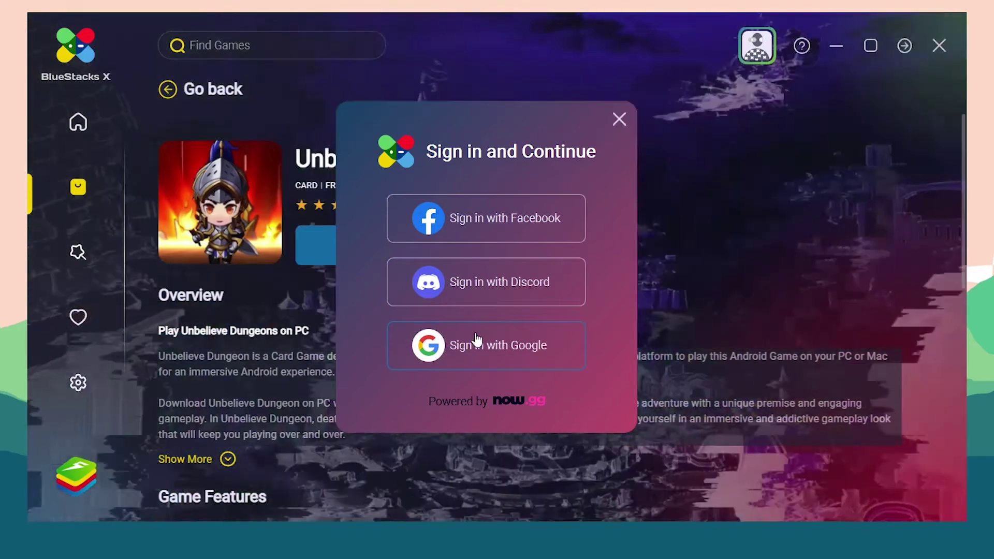
Step: Sign in with Google by submitting the account e-mail and password, then continue
click(477, 342)
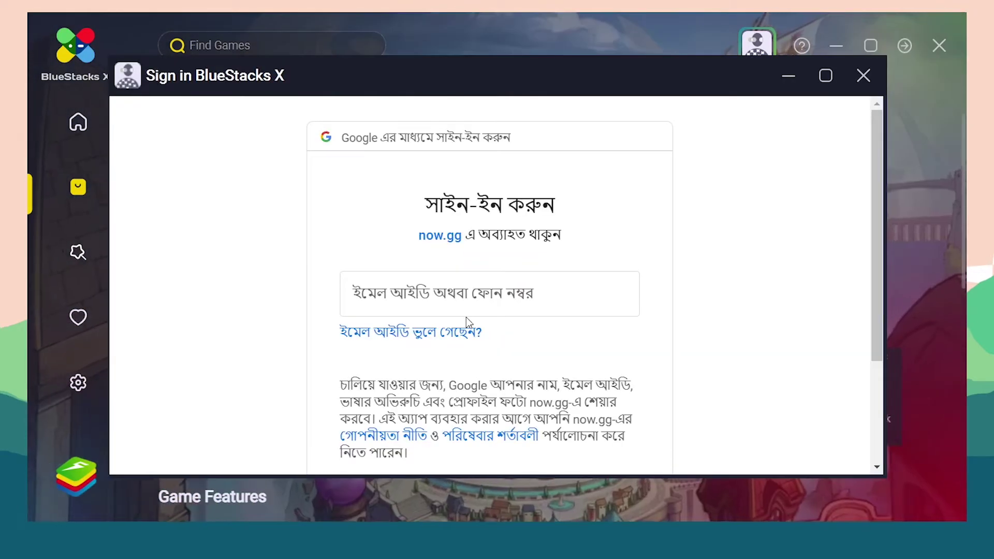
key(Return)
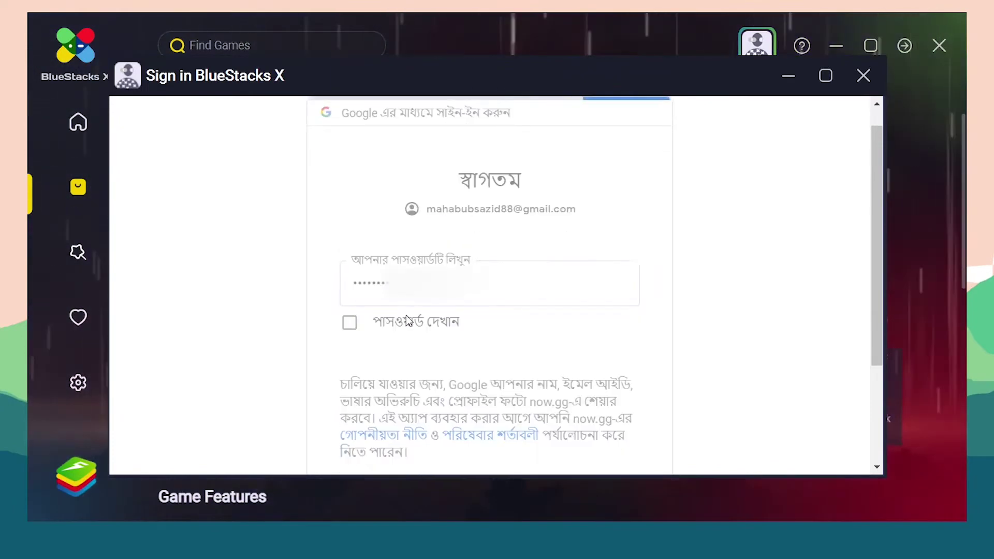
key(Return)
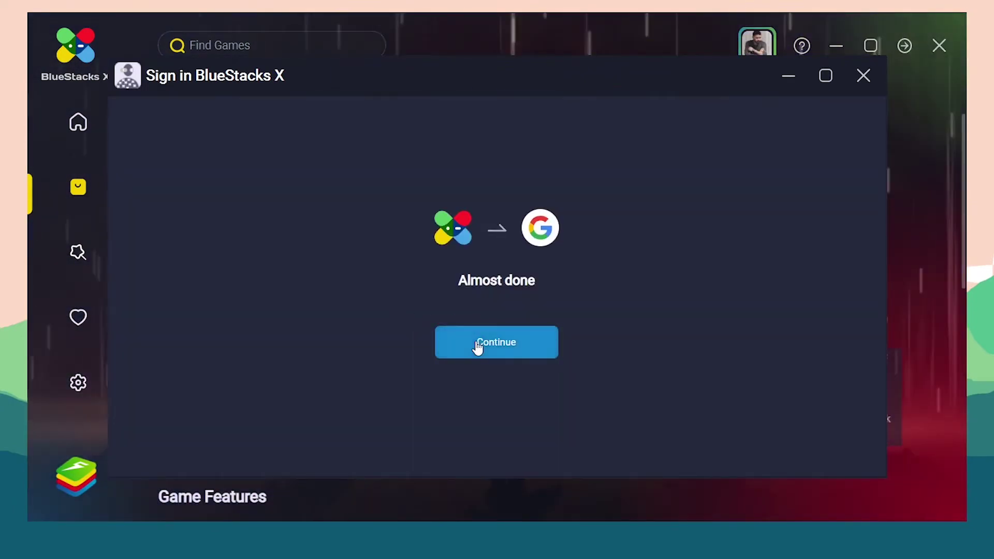
click(478, 342)
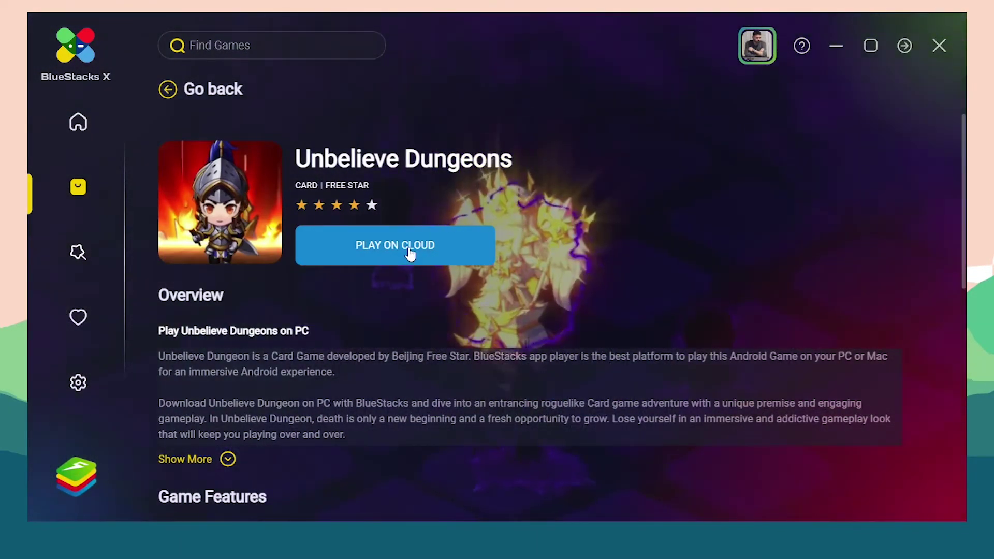
Step: Launch Unbelieve Dungeons on the cloud, start with a newly named character, and go fullscreen
click(410, 252)
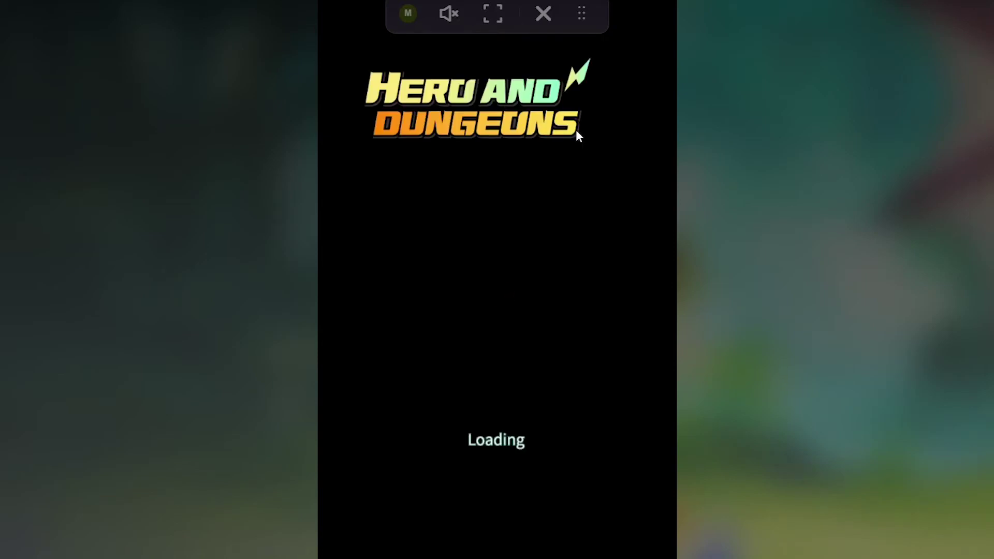
text(Sazid)
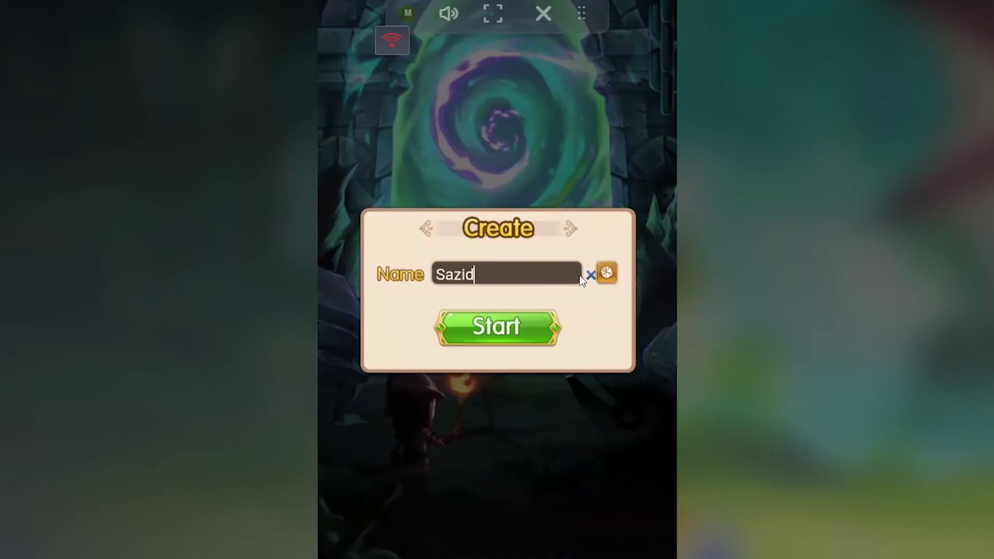
click(496, 327)
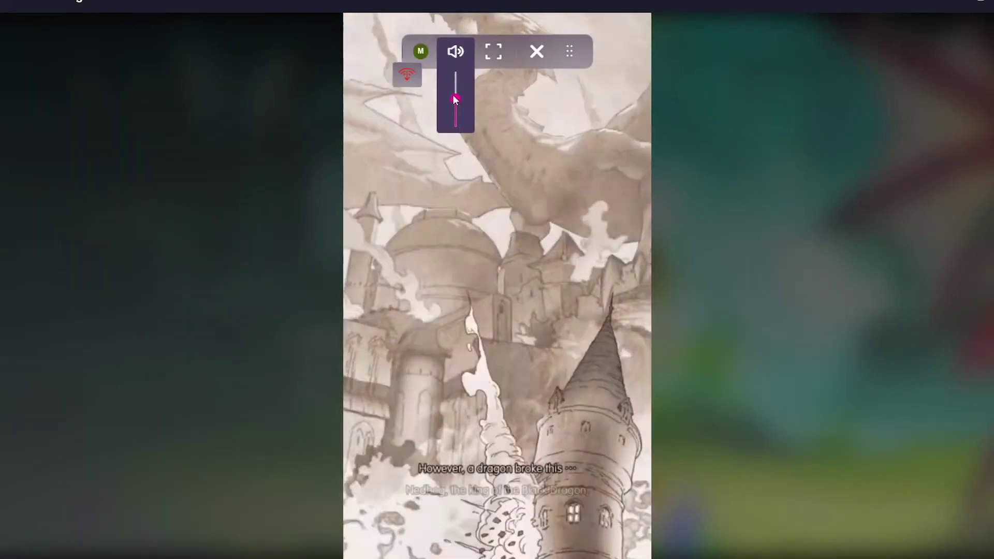
click(649, 78)
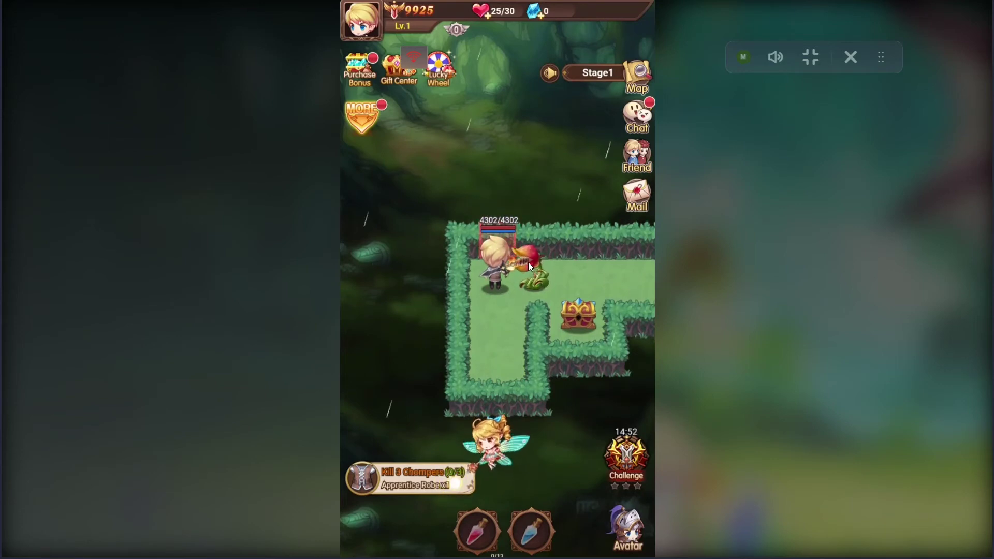
Step: Target the Chomper, open the treasure chest, and walk the hero along the path
click(533, 268)
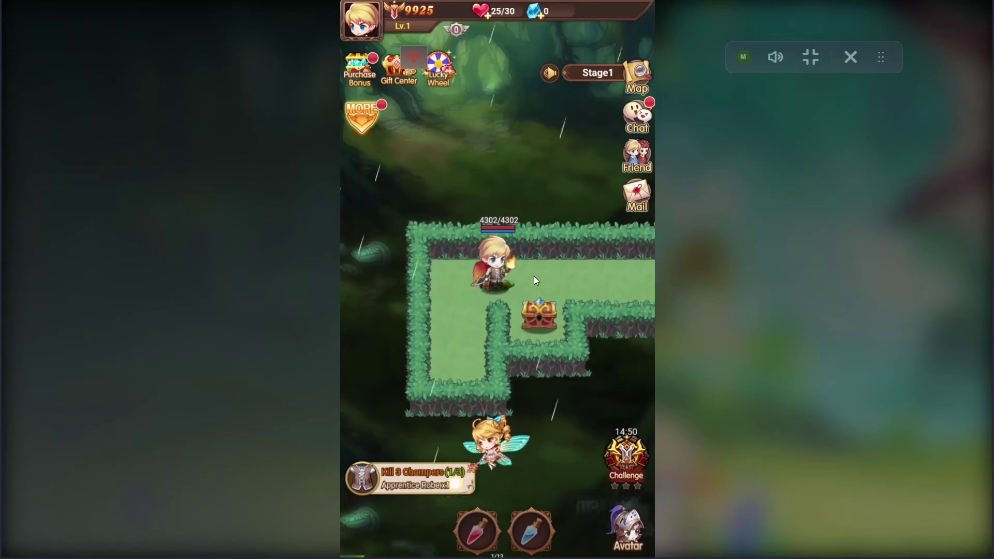
click(534, 276)
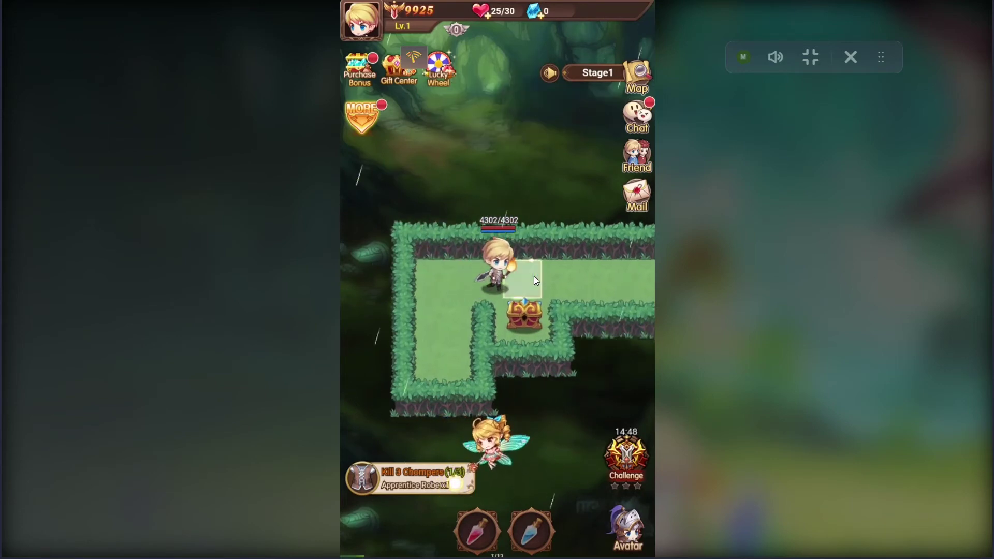
click(459, 317)
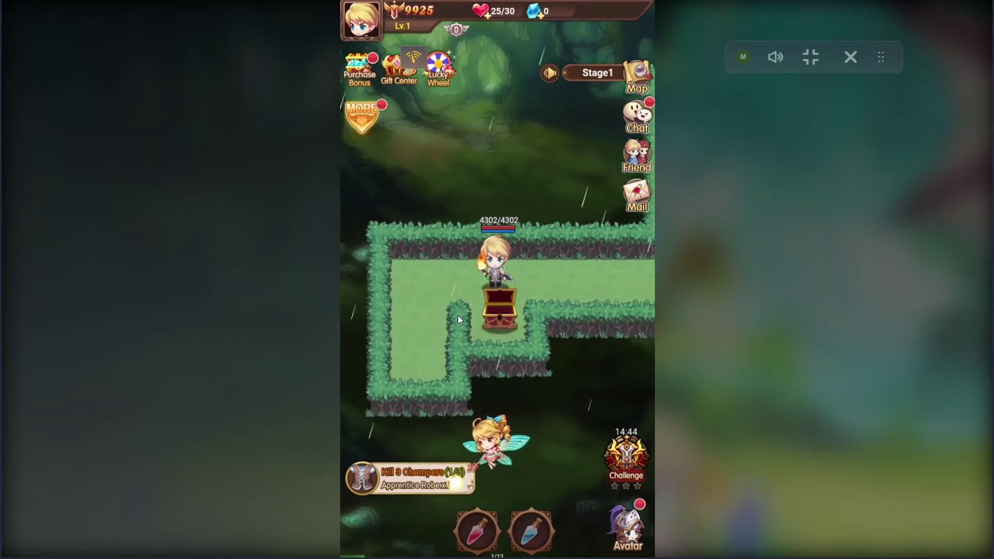
click(590, 277)
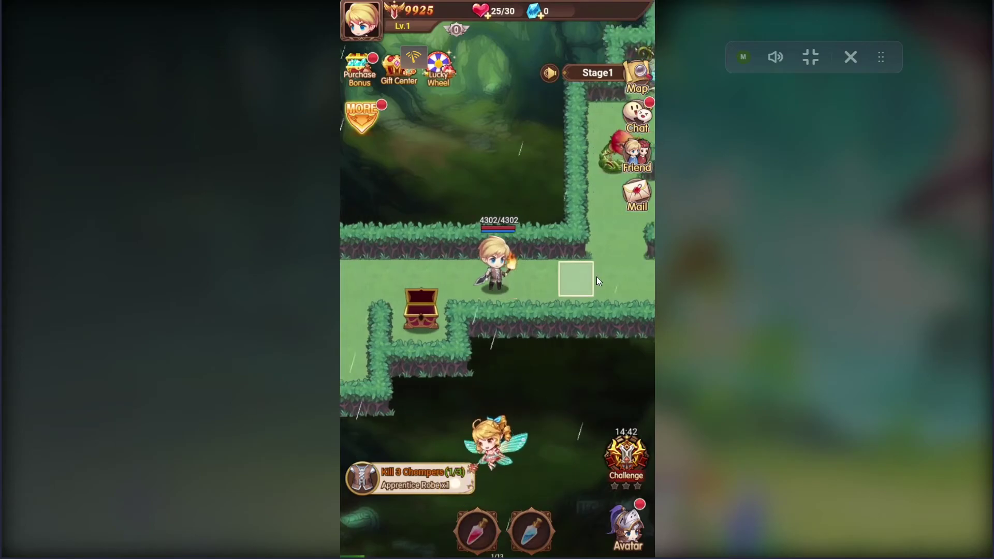
click(613, 273)
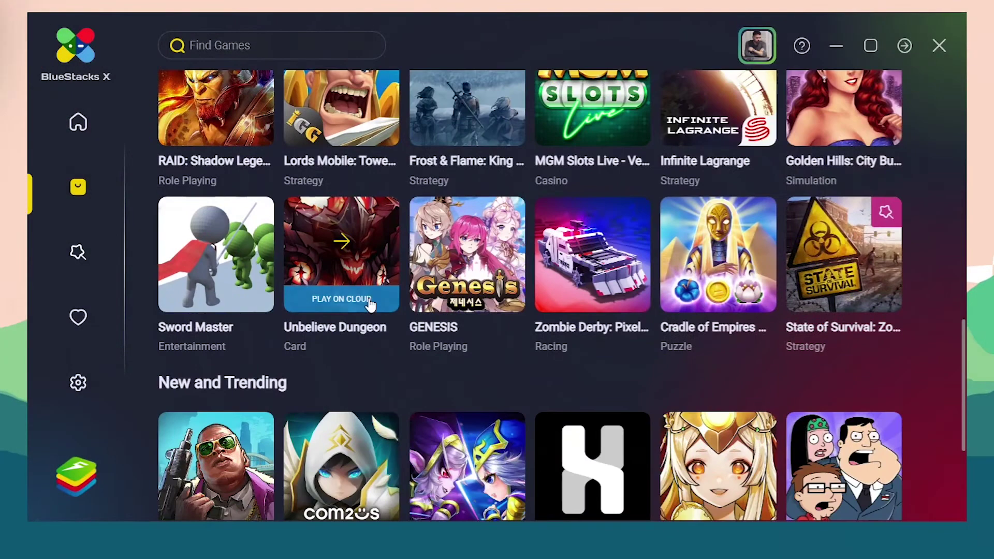
Step: Scroll the Game Center list, then return to Home with the Google Play Store carousel tile
scroll(352, 219, up, 3)
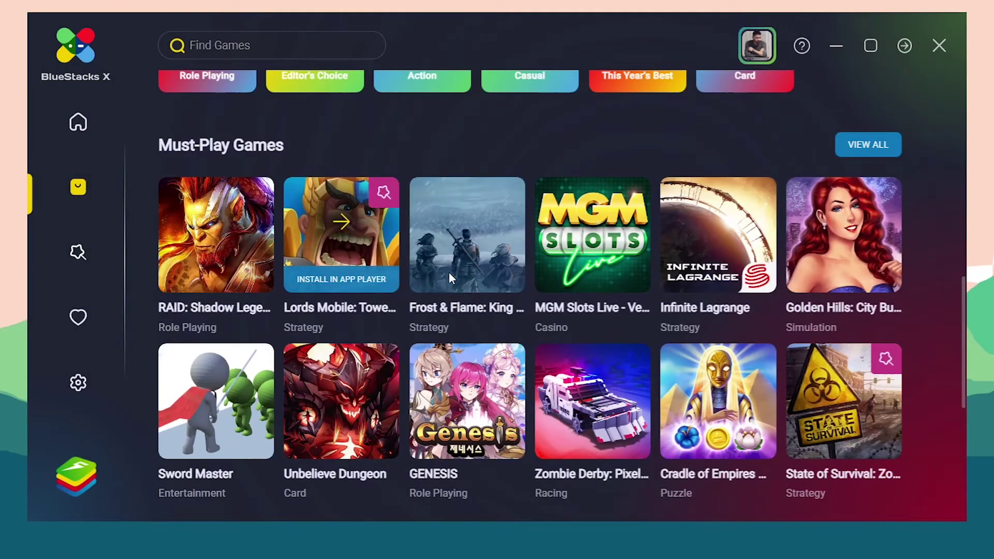
scroll(449, 272, down, 3)
scroll(363, 298, down, 3)
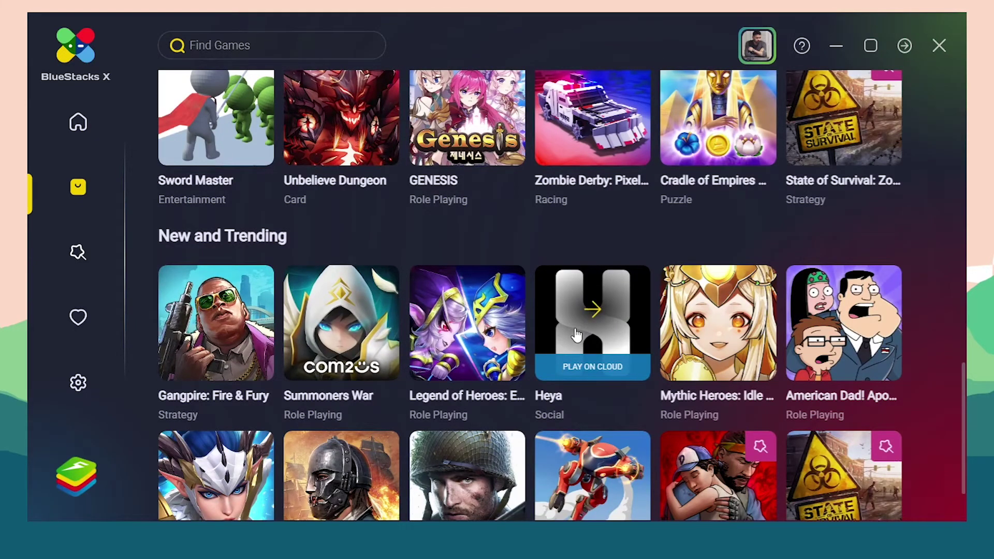
scroll(576, 334, down, 2)
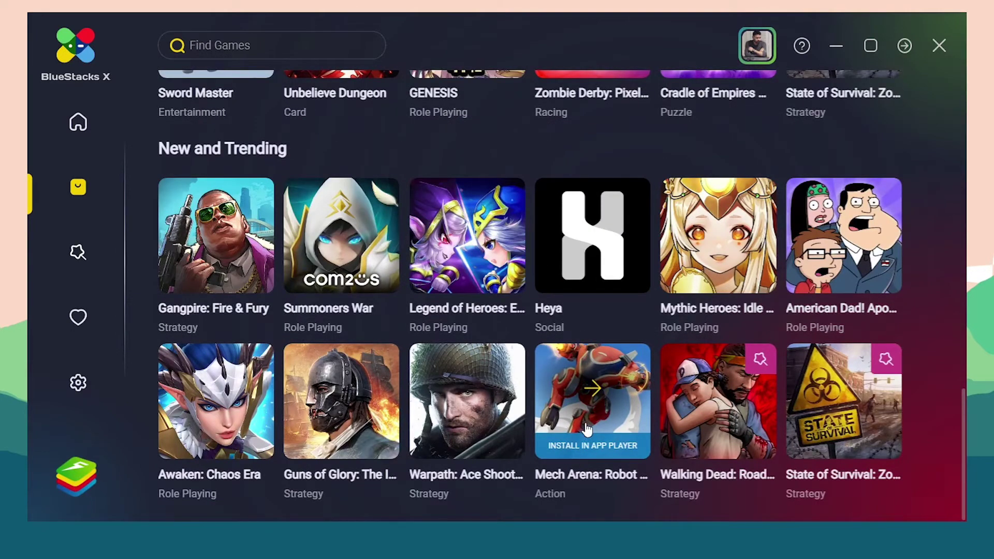
scroll(439, 320, up, 8)
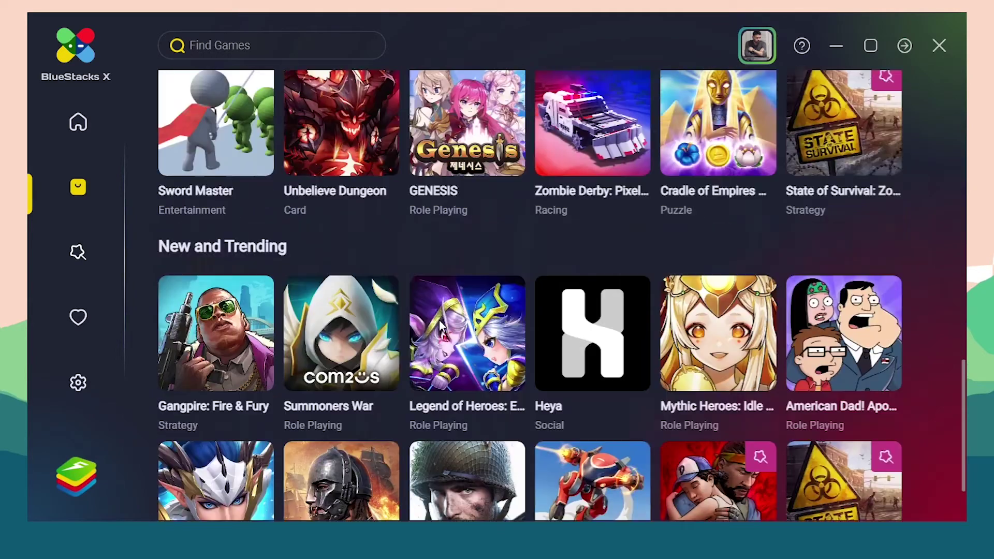
scroll(440, 323, up, 7)
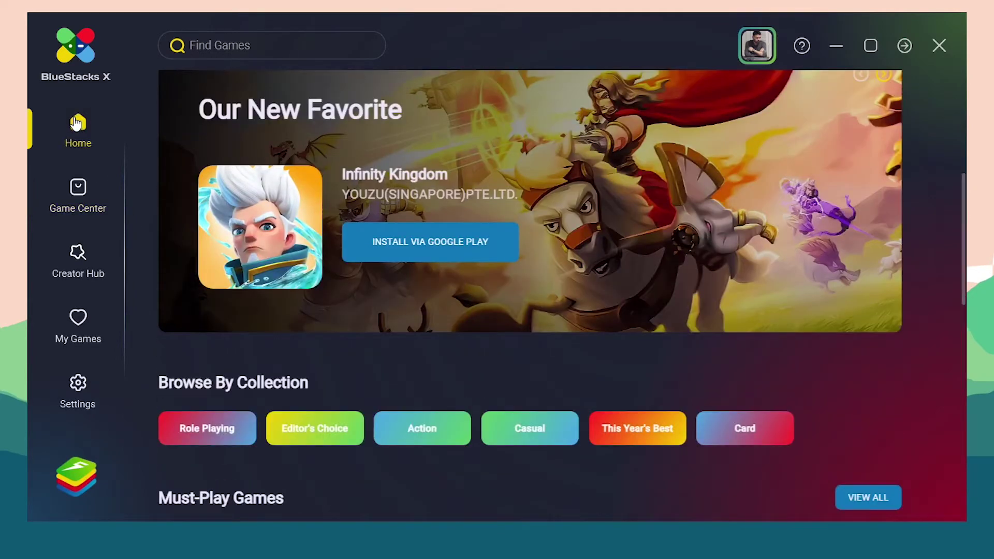
click(76, 123)
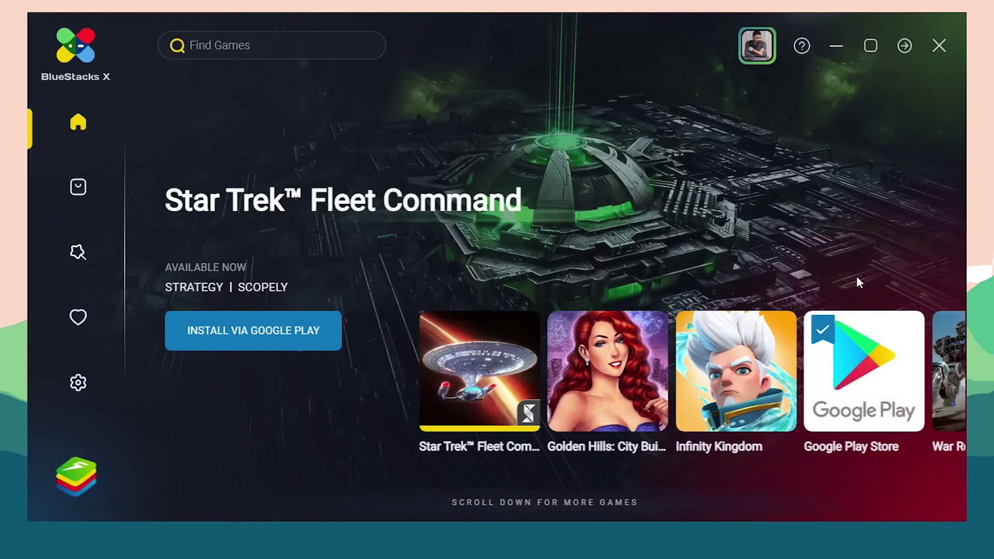
mouse_move(880, 380)
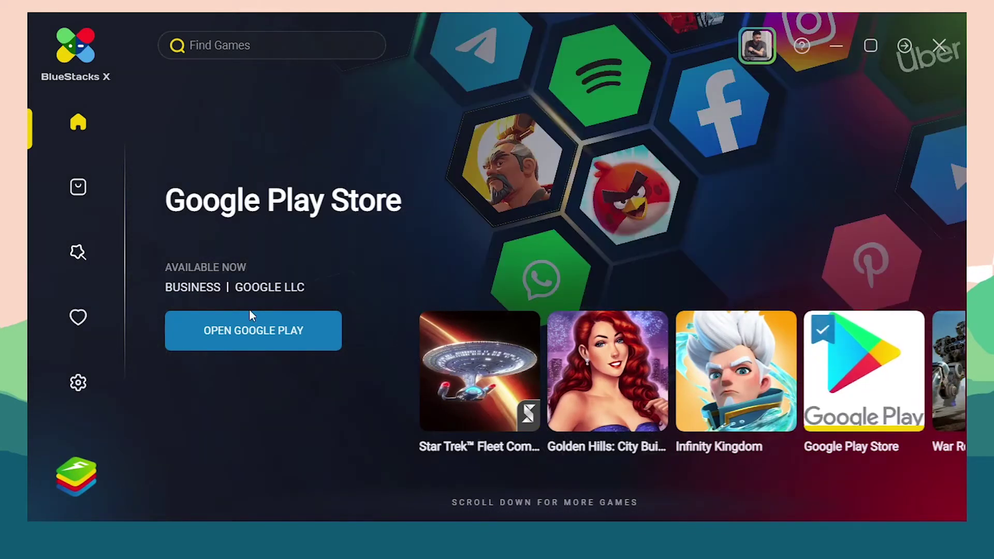
Step: Open Google Play, sign in with the Google account's e-mail and password, and accept the terms and Google services
click(231, 337)
click(230, 331)
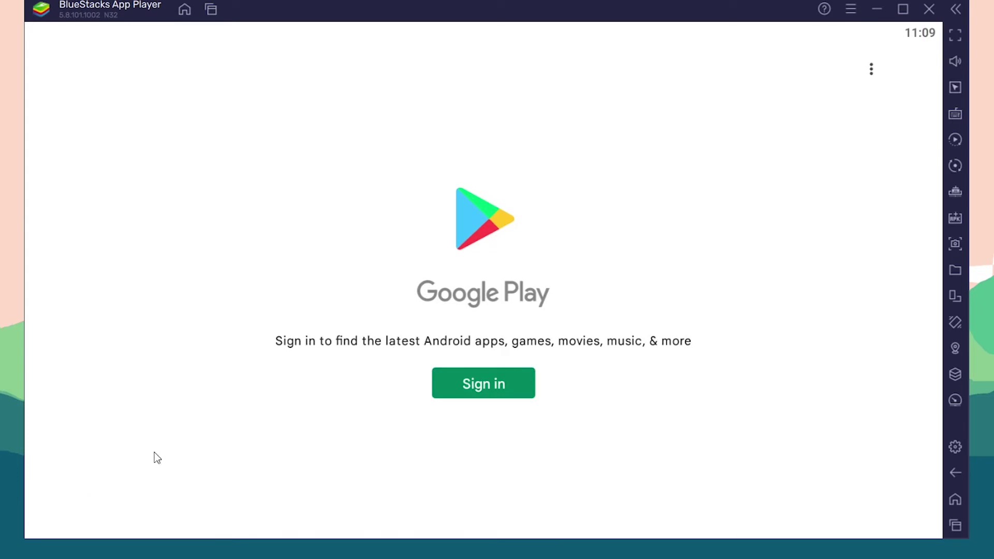
click(497, 385)
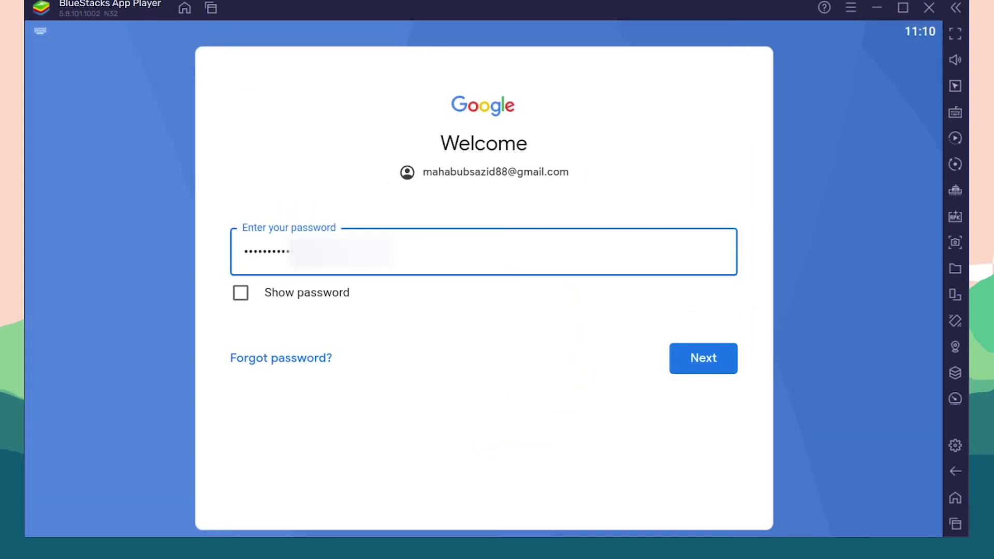
key(Return)
click(726, 395)
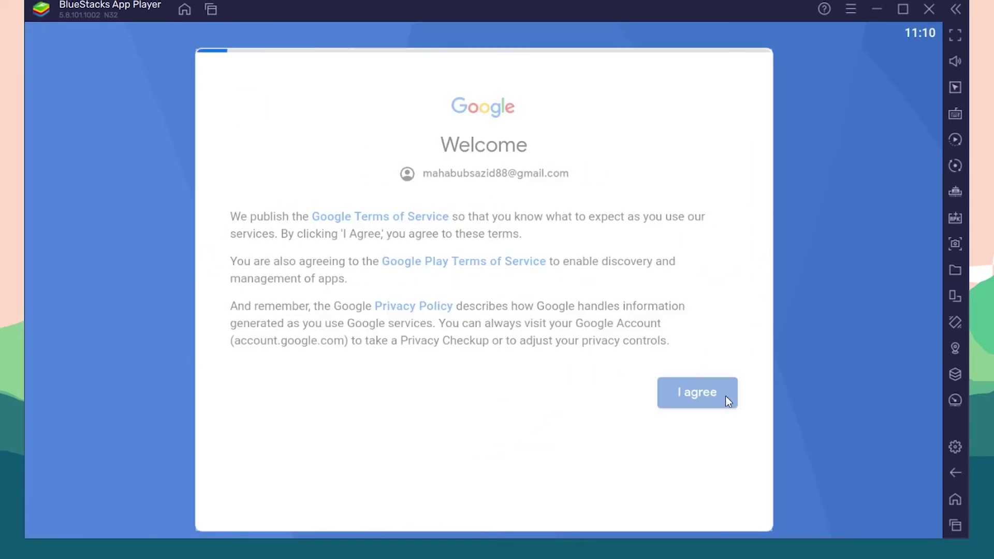
click(713, 512)
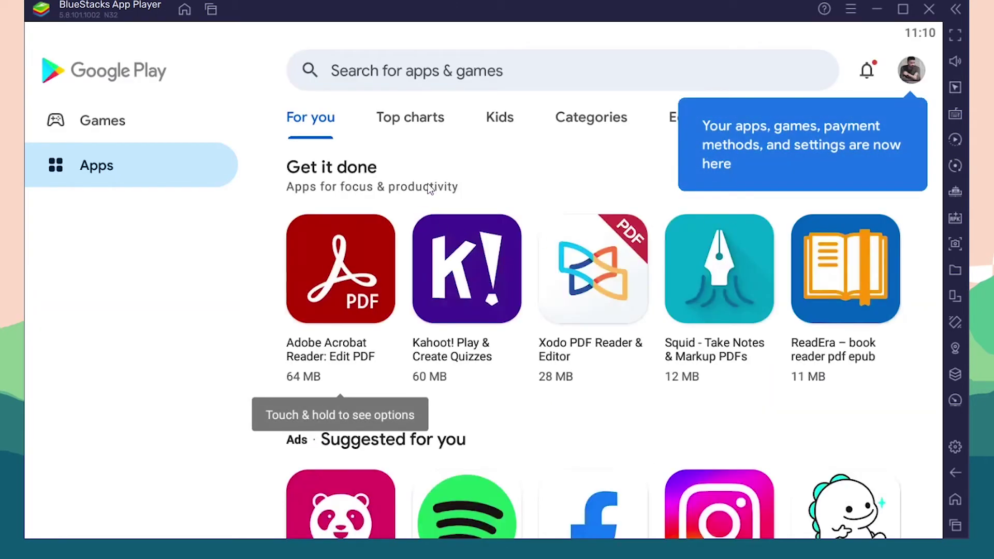
Step: Switch the Play Store from the Apps listings to the Games section
scroll(443, 220, down, 10)
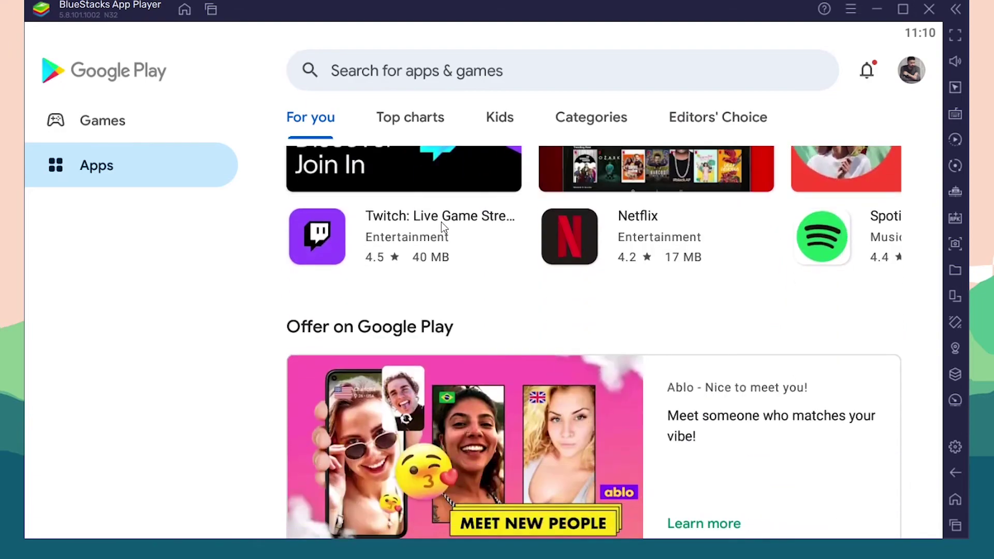
scroll(442, 222, down, 6)
scroll(750, 329, up, 9)
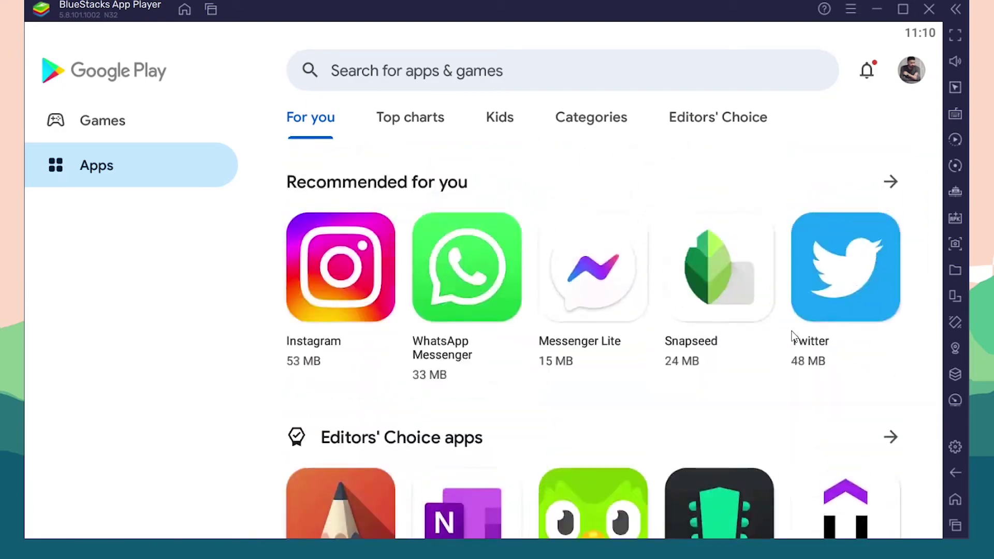
scroll(791, 336, up, 6)
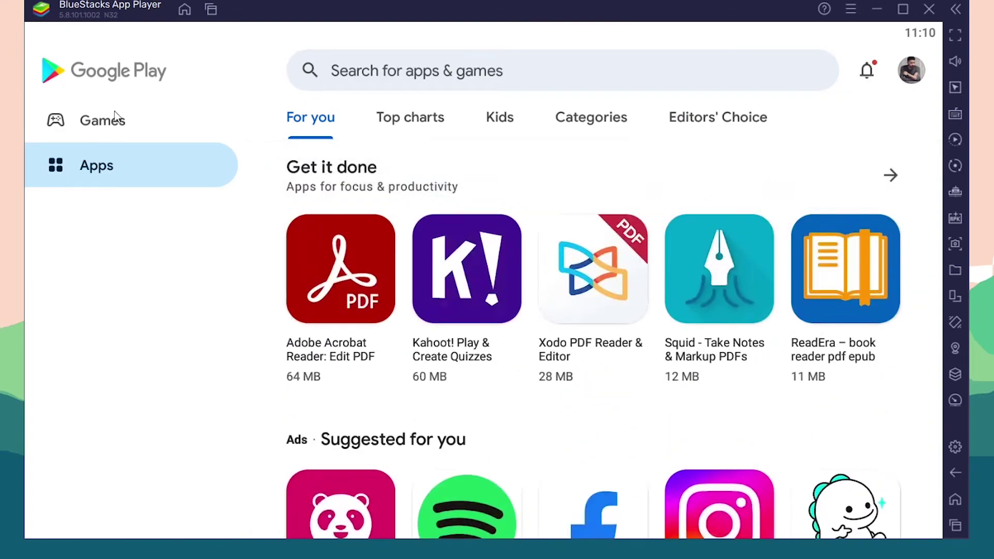
click(103, 127)
Step: Find Angry Birds 2 among the puzzle games and install it
scroll(448, 258, down, 15)
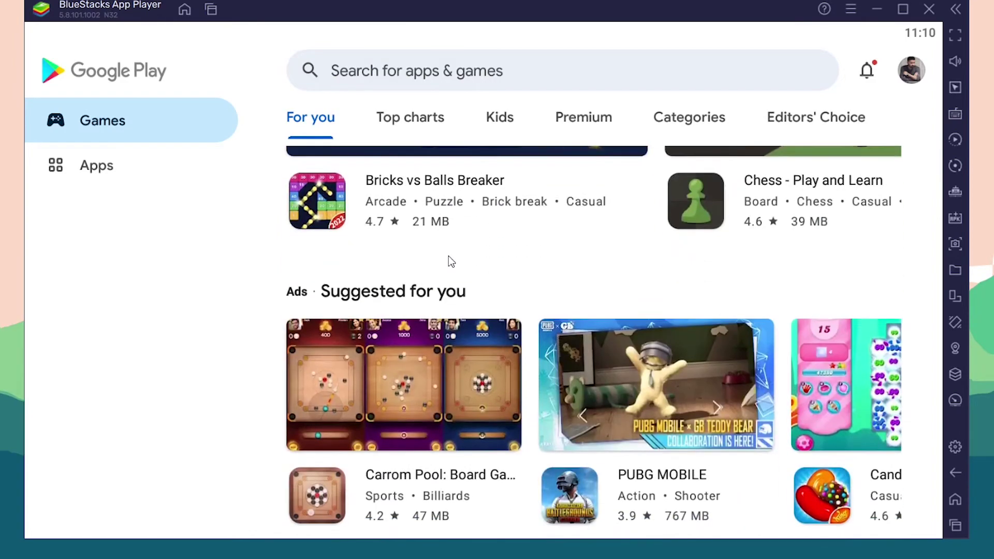
scroll(449, 259, down, 10)
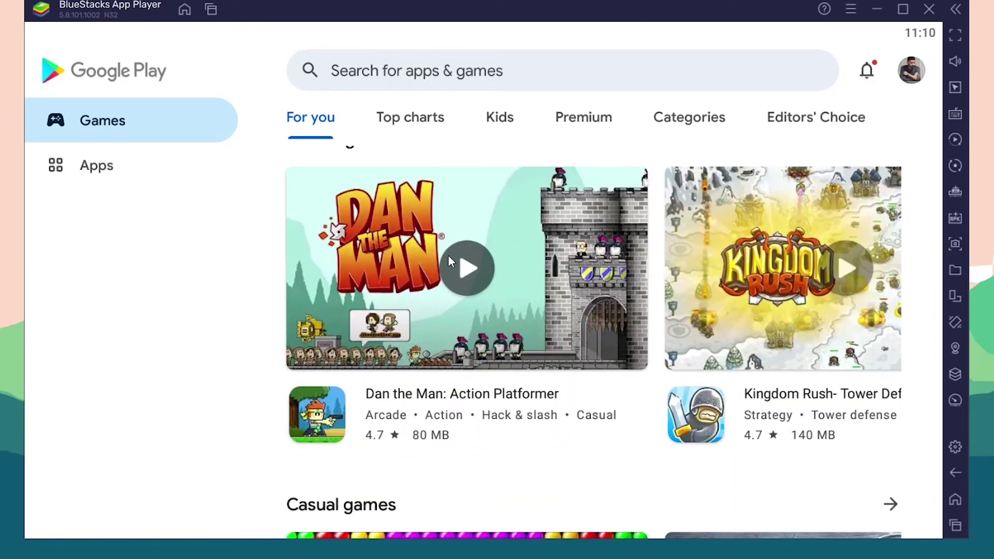
scroll(448, 258, down, 10)
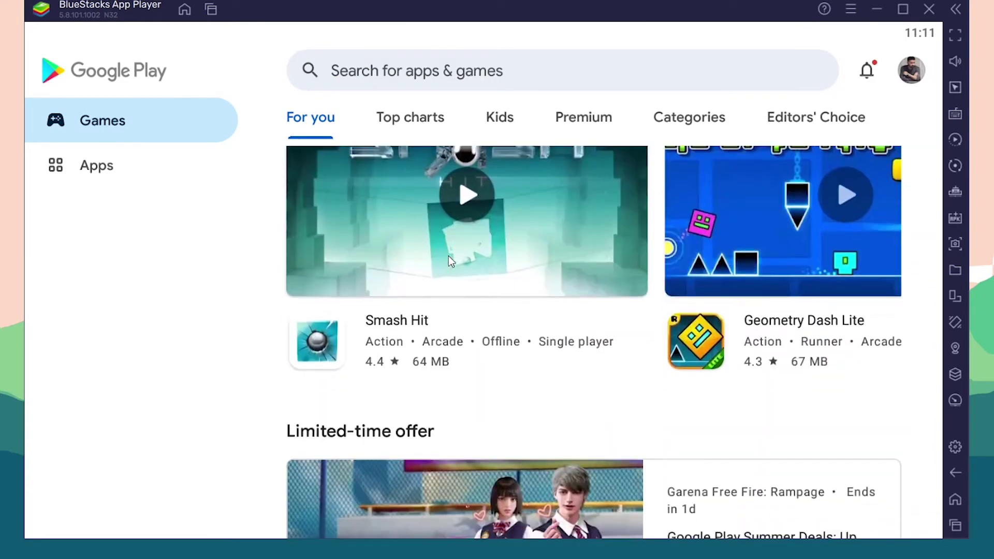
scroll(448, 256, down, 3)
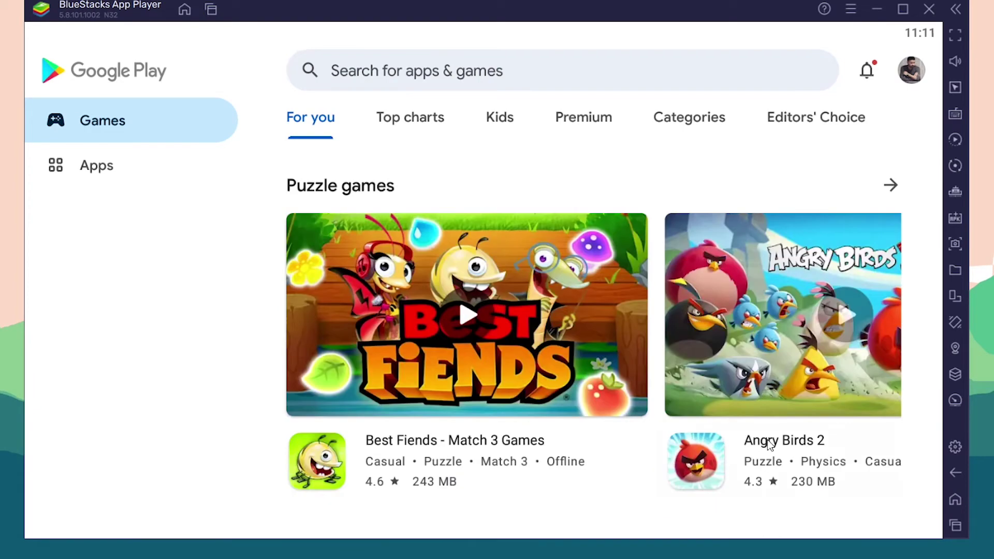
click(688, 460)
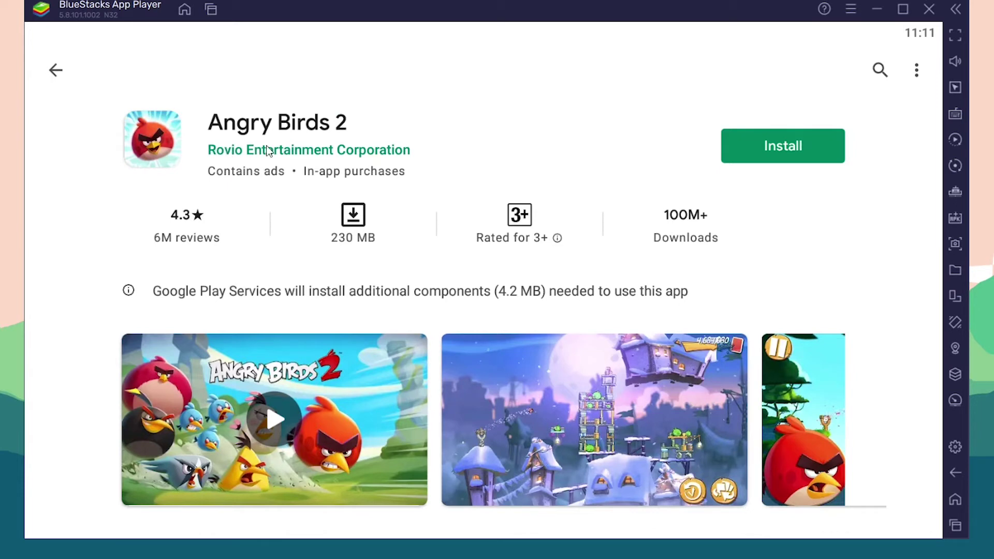
click(767, 153)
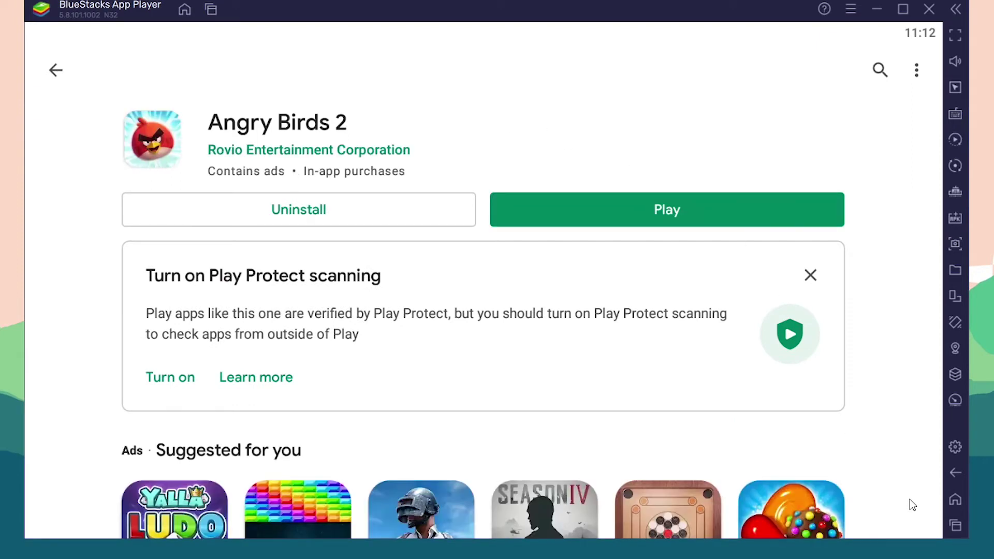
Step: Close the Play Store card from the recent apps view to reach the home screen
click(955, 525)
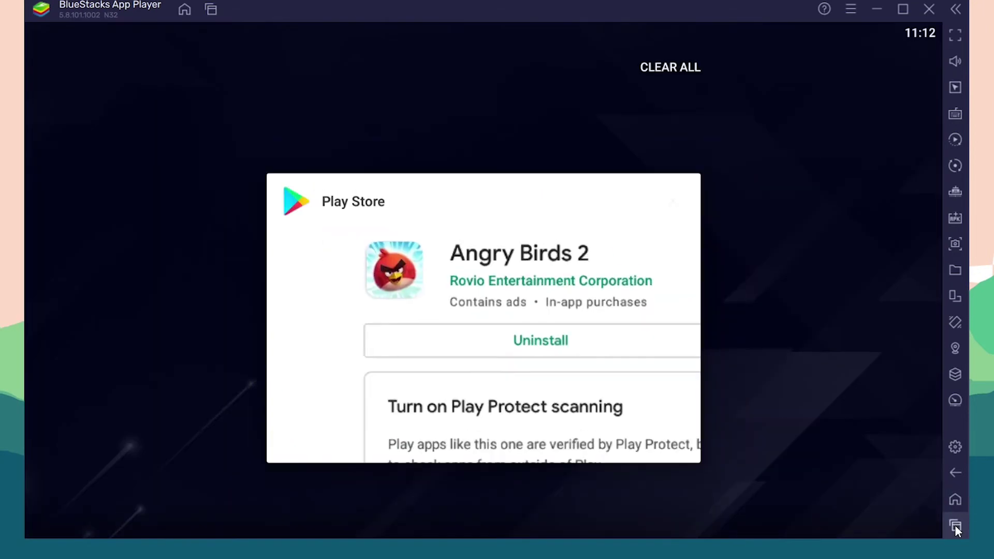
click(673, 203)
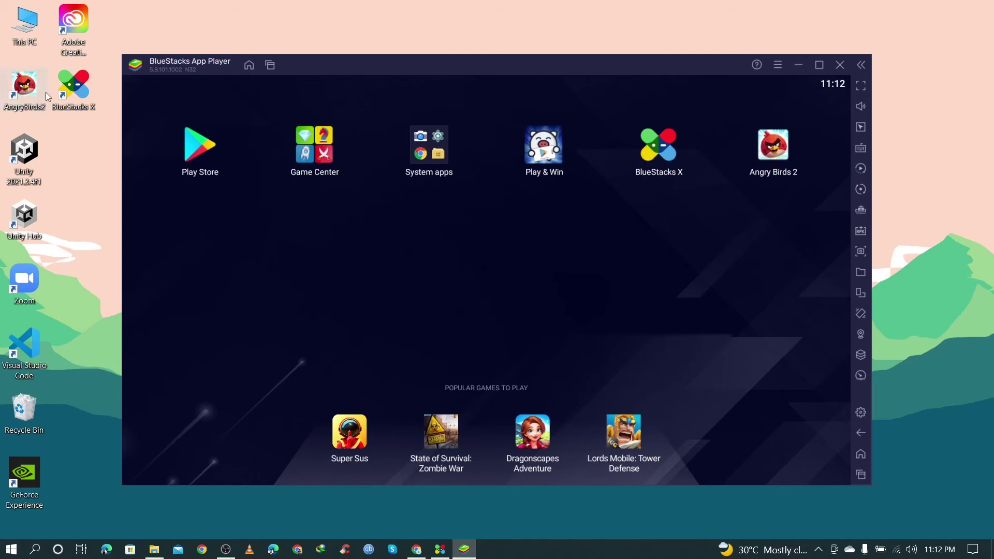
Step: Launch Angry Birds 2 from its desktop shortcut in full screen and fling the red bird at the tower
double_click(27, 84)
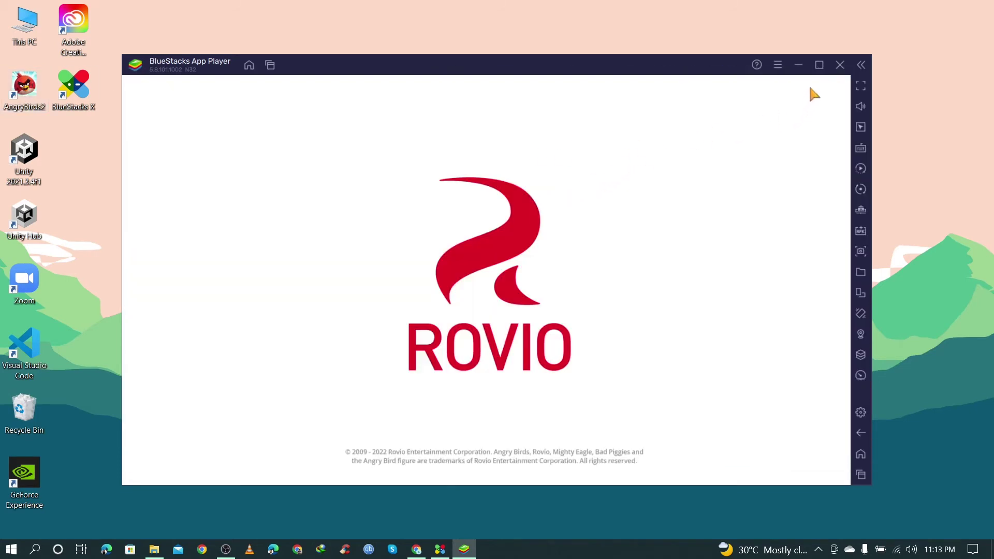
click(819, 70)
click(975, 30)
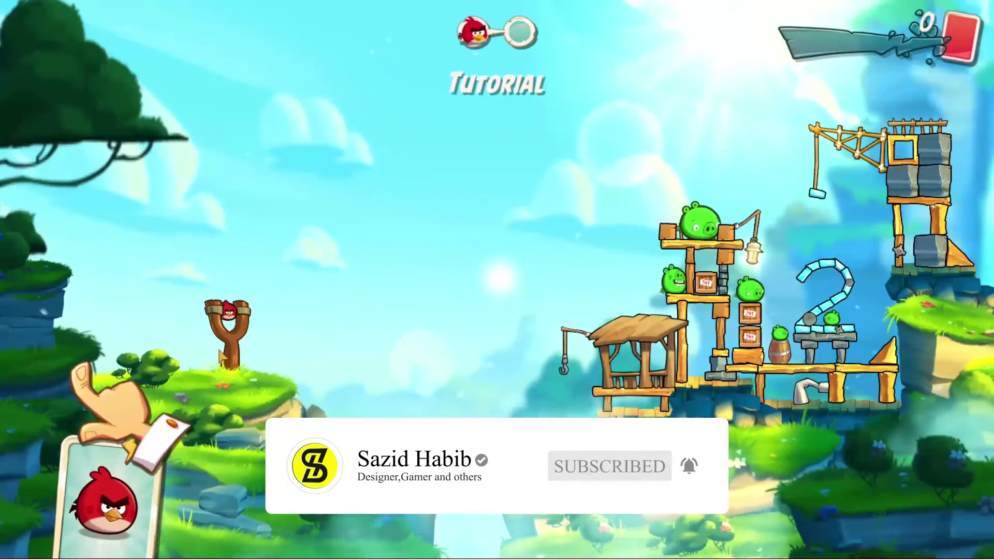
drag(228, 311, 178, 336)
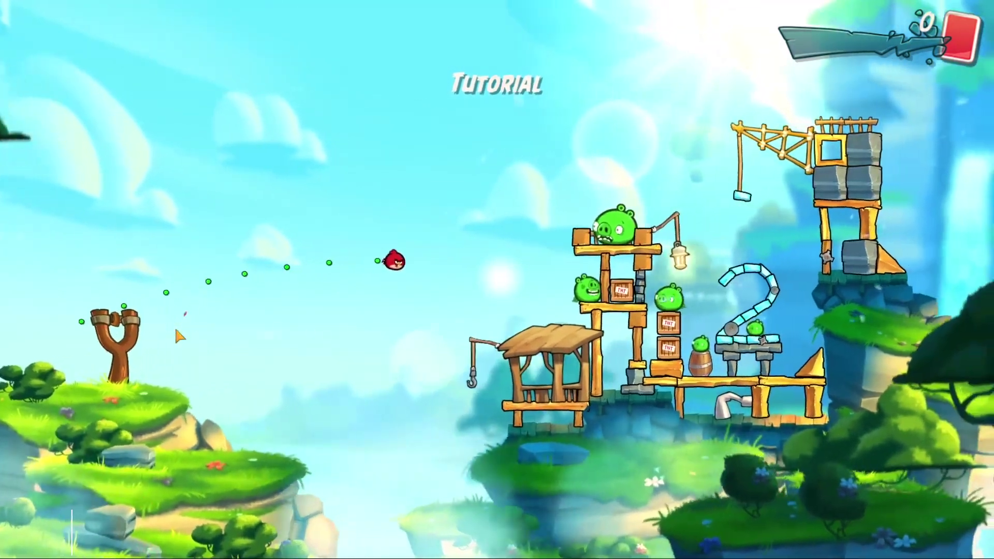